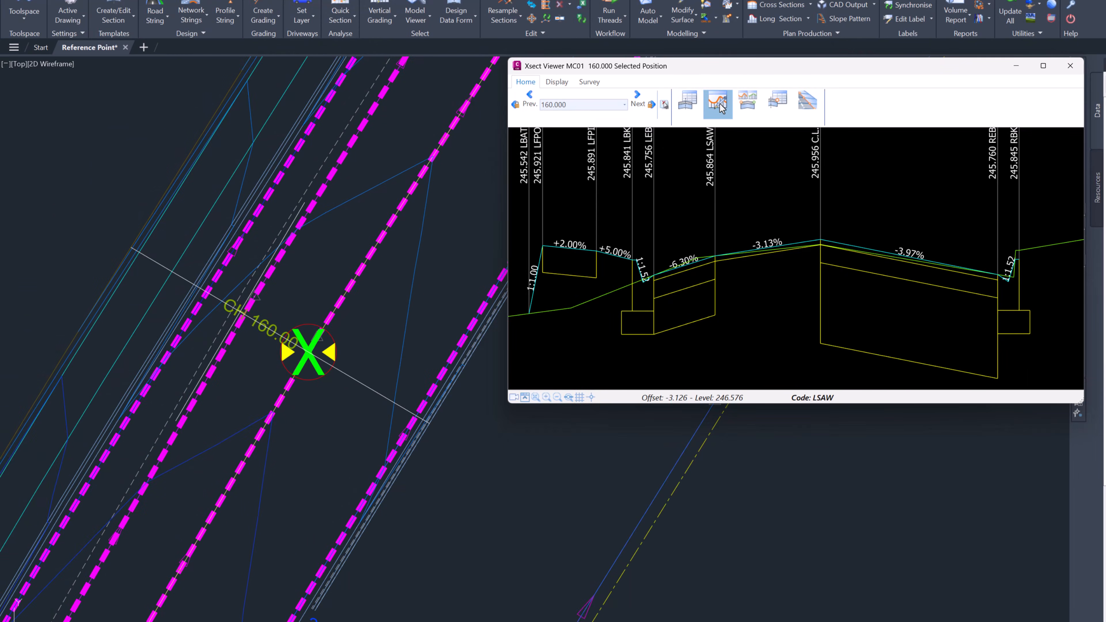
# Step: Start a Reference Point entry in the Auto Profile of MC01's centreline, referencing string MC01 at design code REB
pyautogui.click(718, 106)
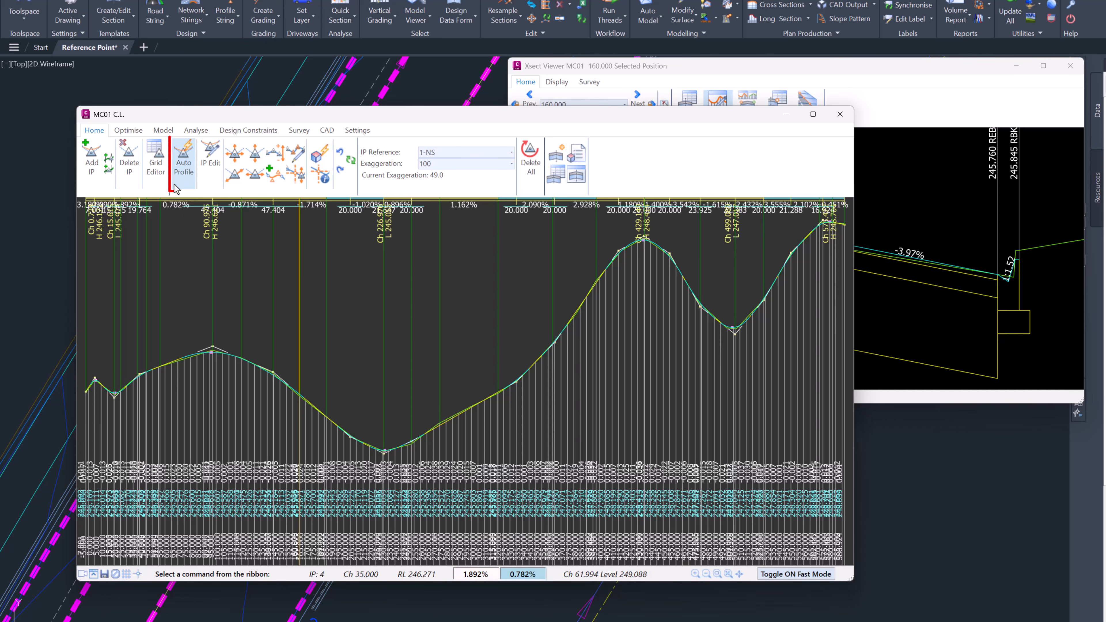
pyautogui.click(183, 169)
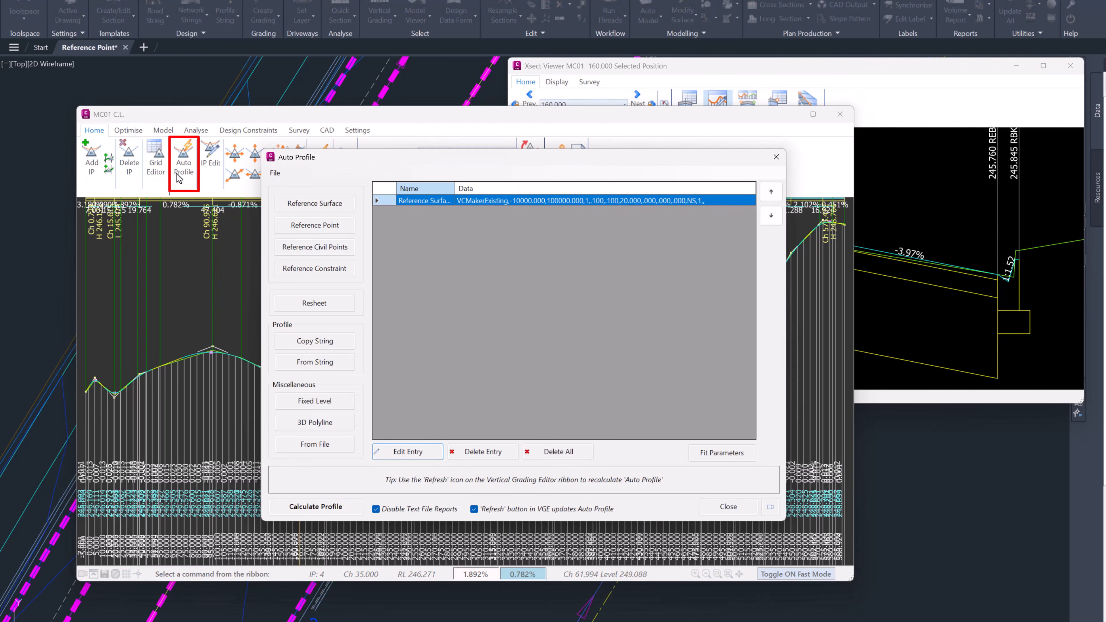
pyautogui.click(339, 232)
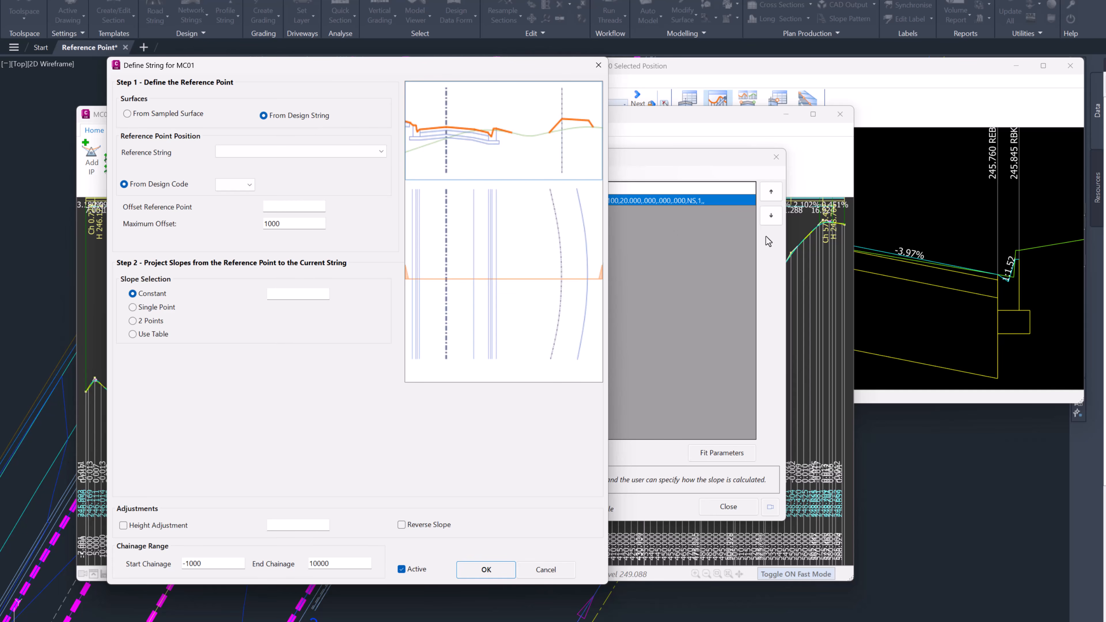
pyautogui.click(347, 154)
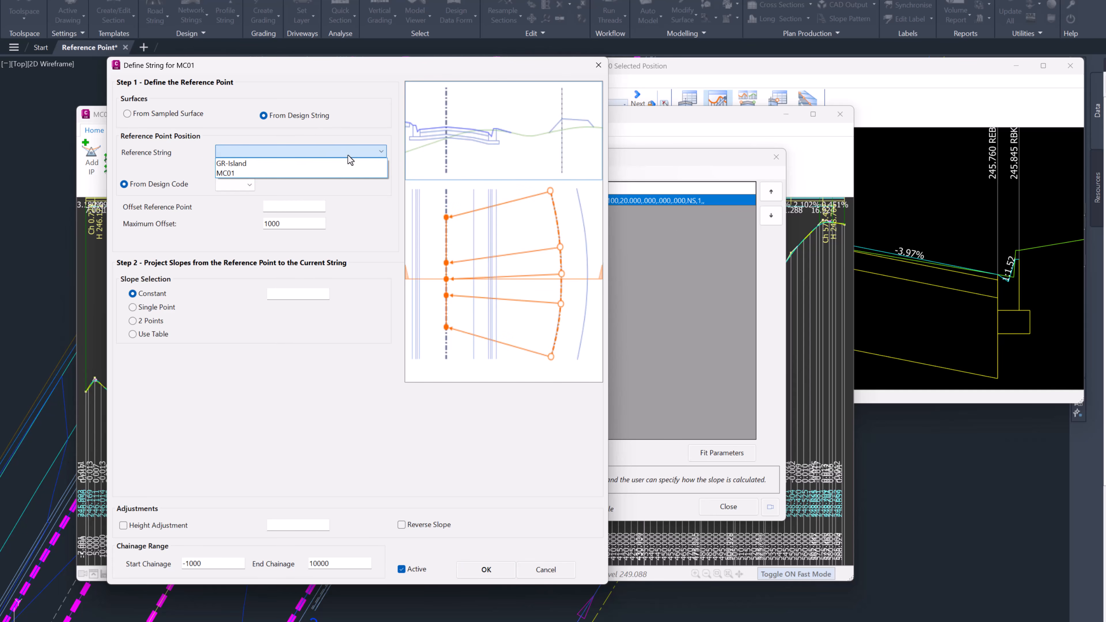
pyautogui.click(328, 176)
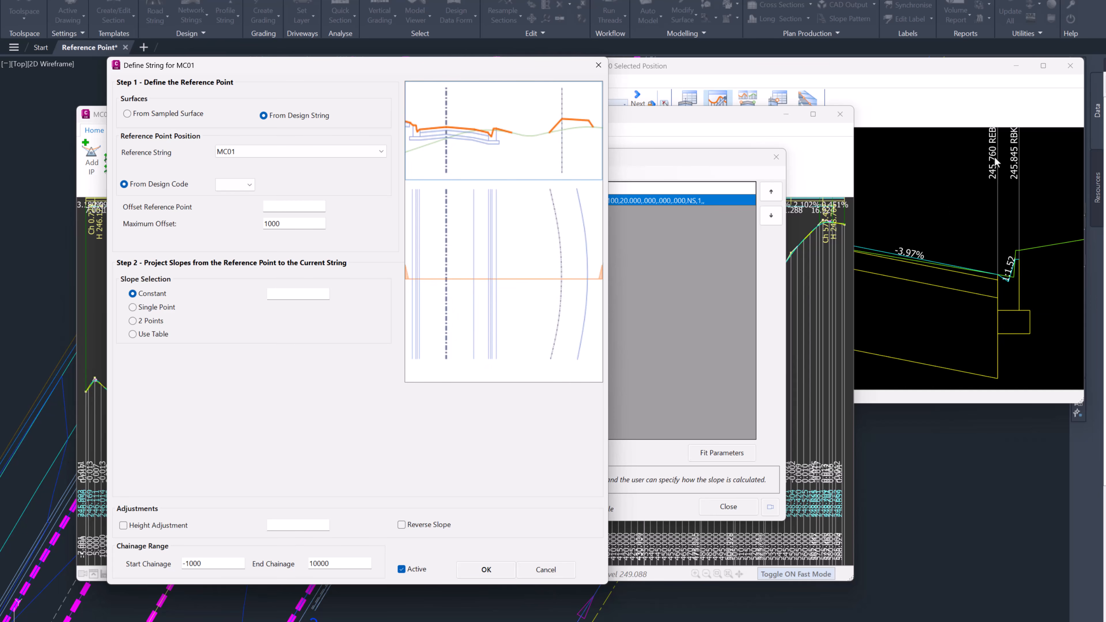
pyautogui.press('ctrl')
pyautogui.press('ctrl')
pyautogui.press('ctrl')
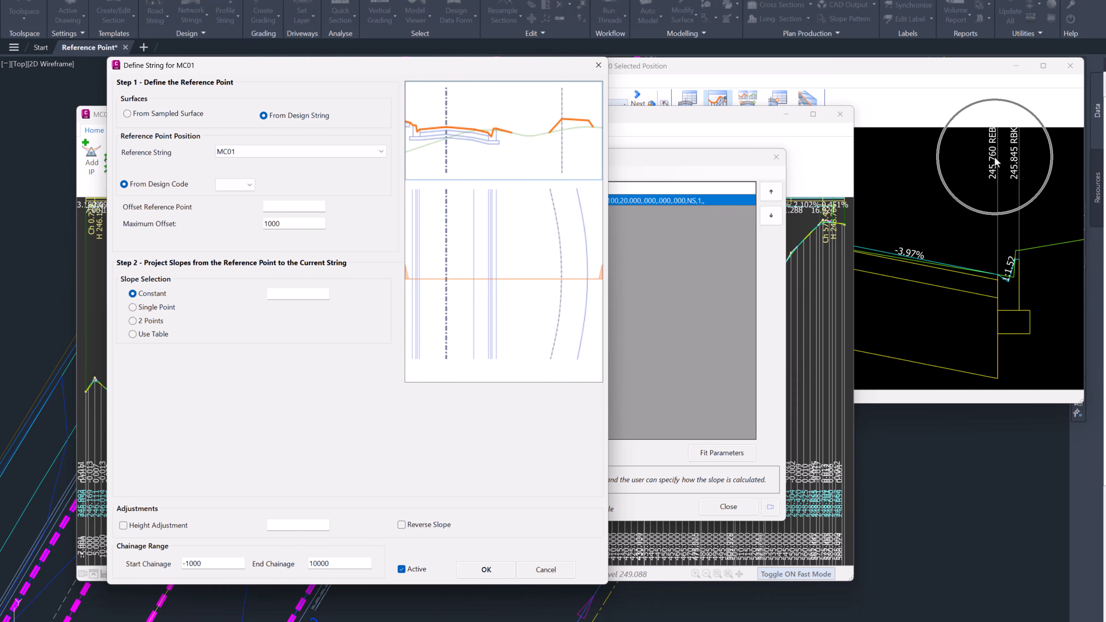
pyautogui.click(237, 185)
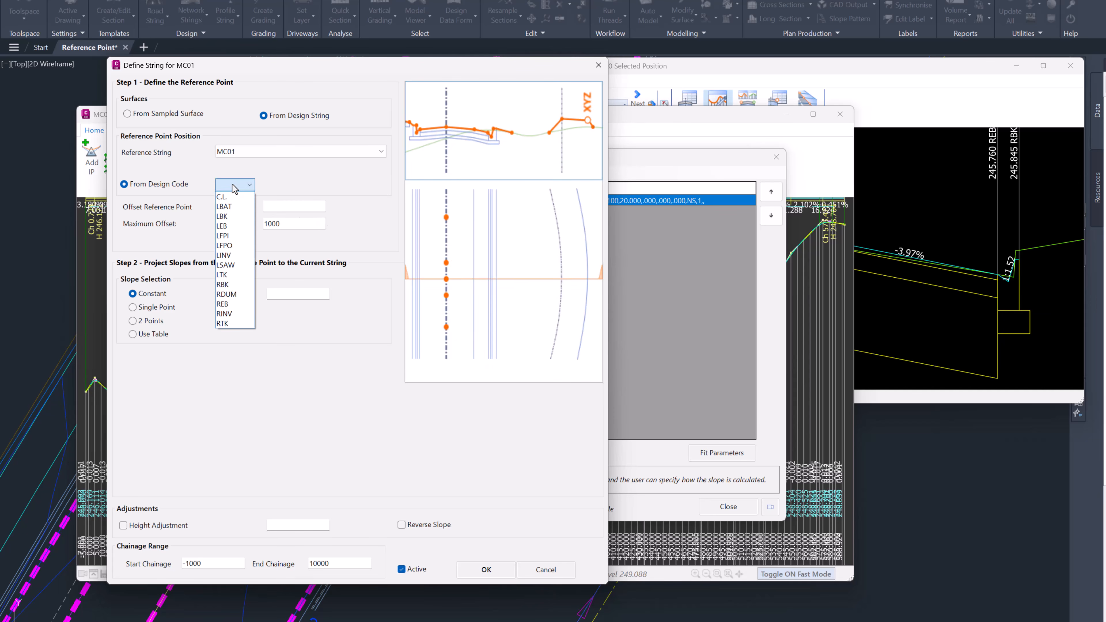
pyautogui.click(227, 304)
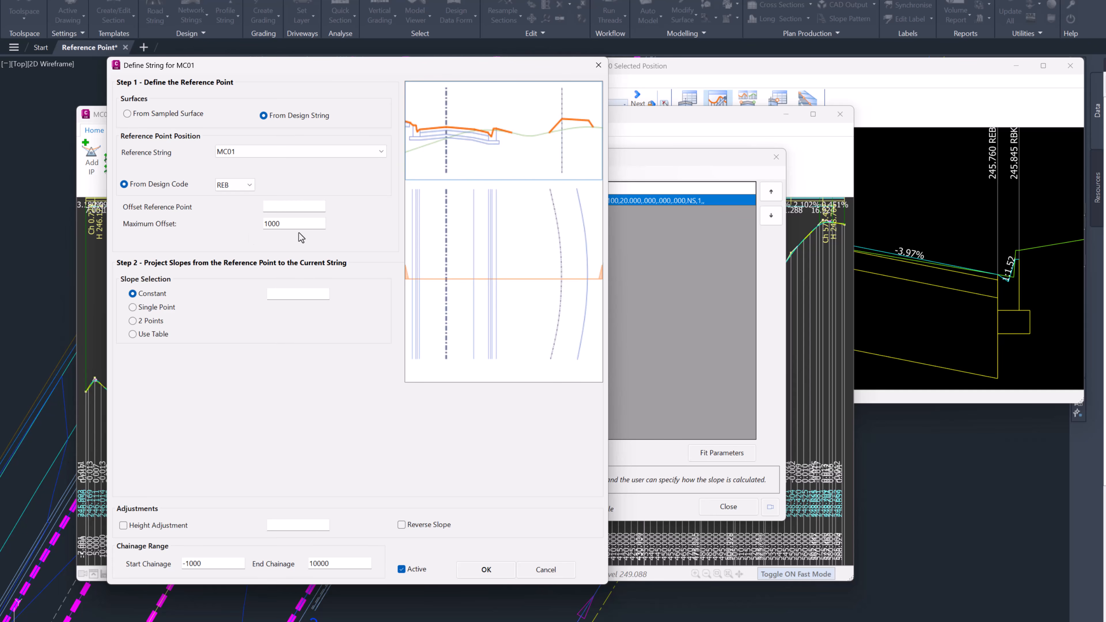
# Step: Set the slope projected from the reference point to a constant 5%
pyautogui.doubleClick(297, 224)
pyautogui.moveTo(280, 296)
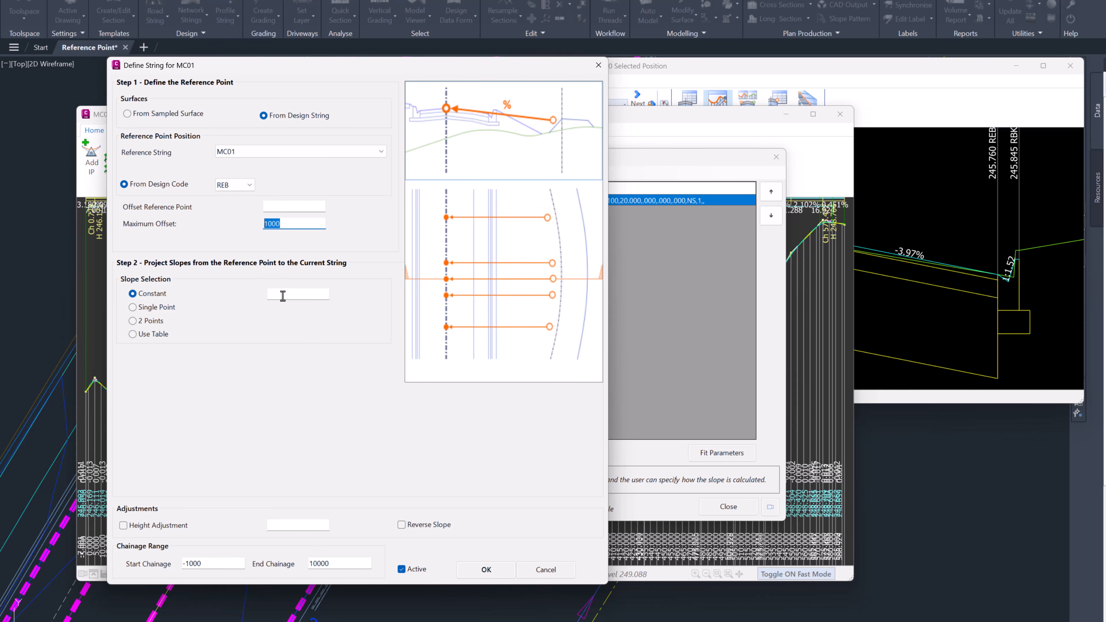
pyautogui.click(283, 296)
pyautogui.write('5')
# Step: Limit the reference point entry to chainages 100 to 200 and add it to the Auto Profile list
pyautogui.moveTo(165, 534)
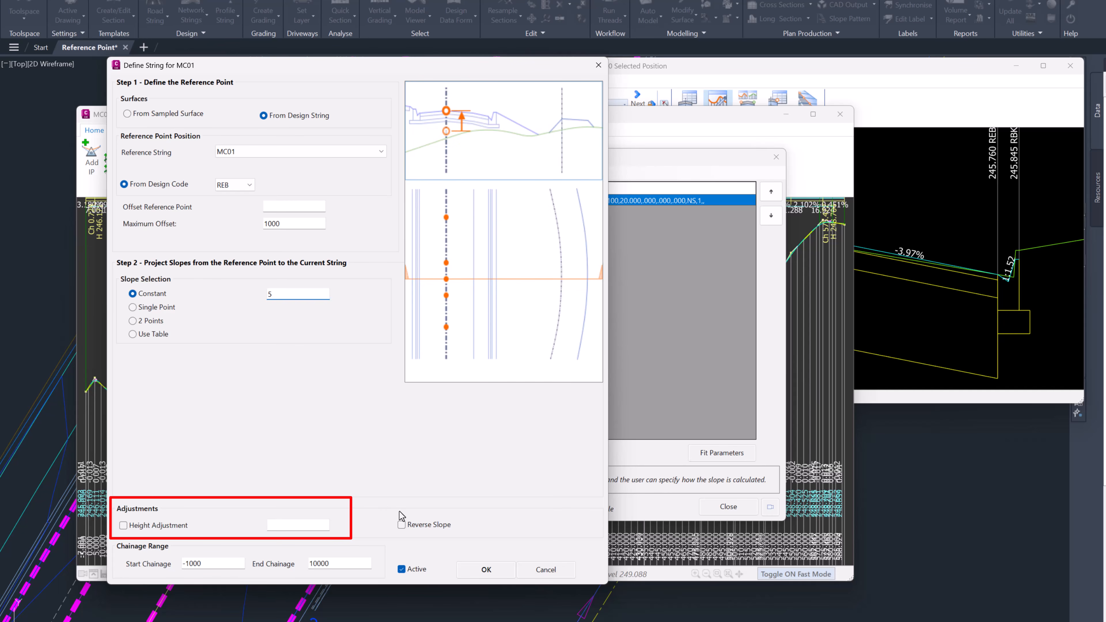
pyautogui.click(220, 563)
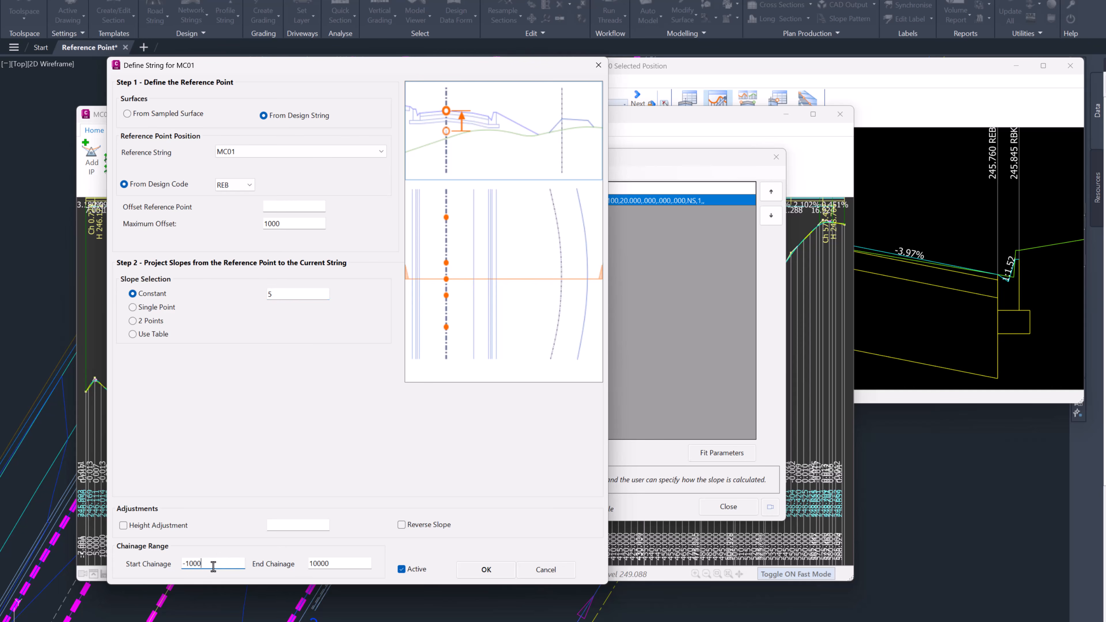
pyautogui.write('100')
pyautogui.doubleClick(348, 564)
pyautogui.write('200')
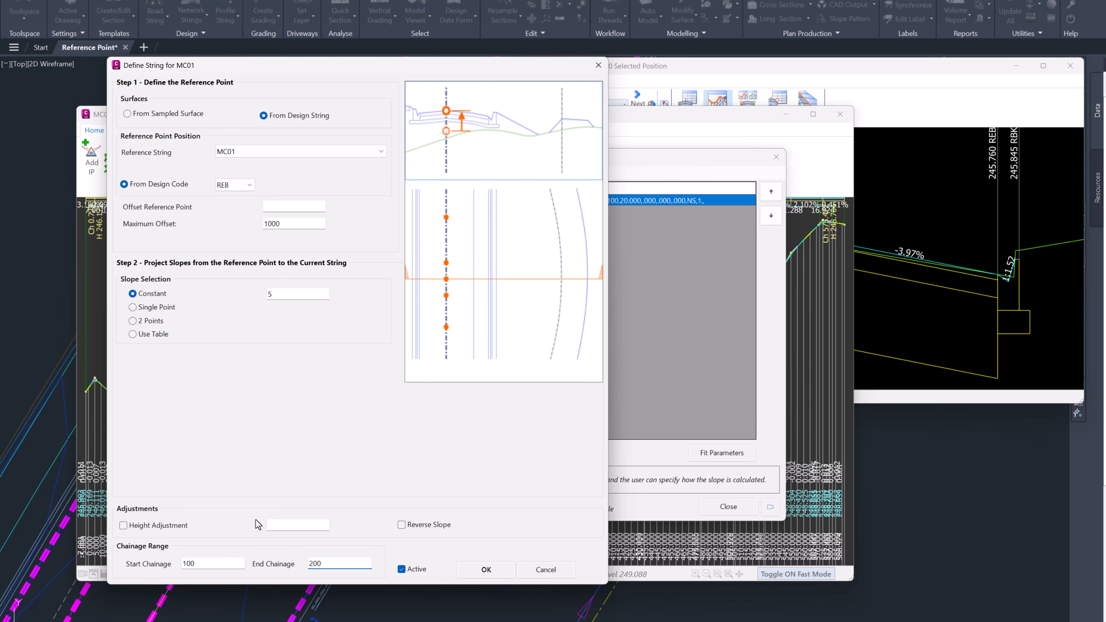
pyautogui.click(486, 569)
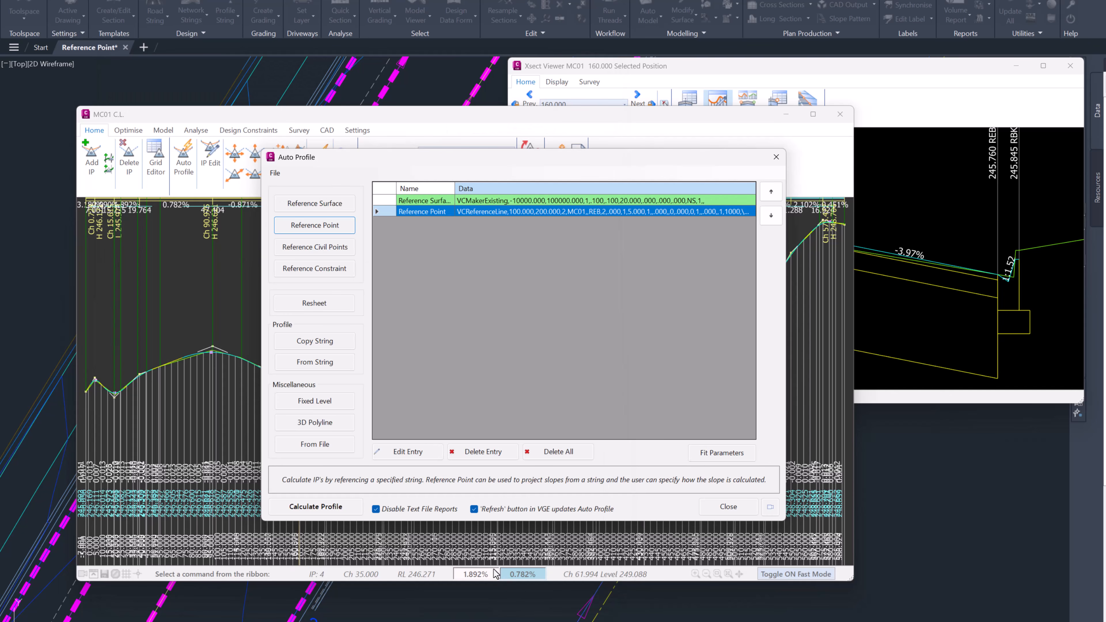
# Step: Calculate the centreline profile from the REB reference point entry and inspect the MC01 cross section at chainage 165
pyautogui.click(328, 506)
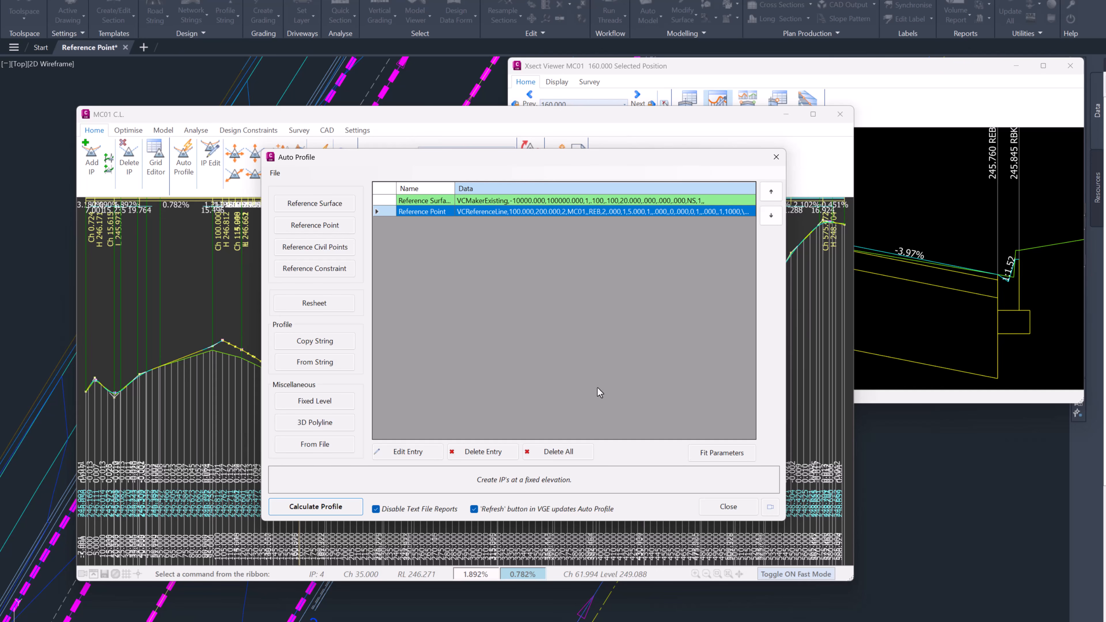
pyautogui.click(739, 512)
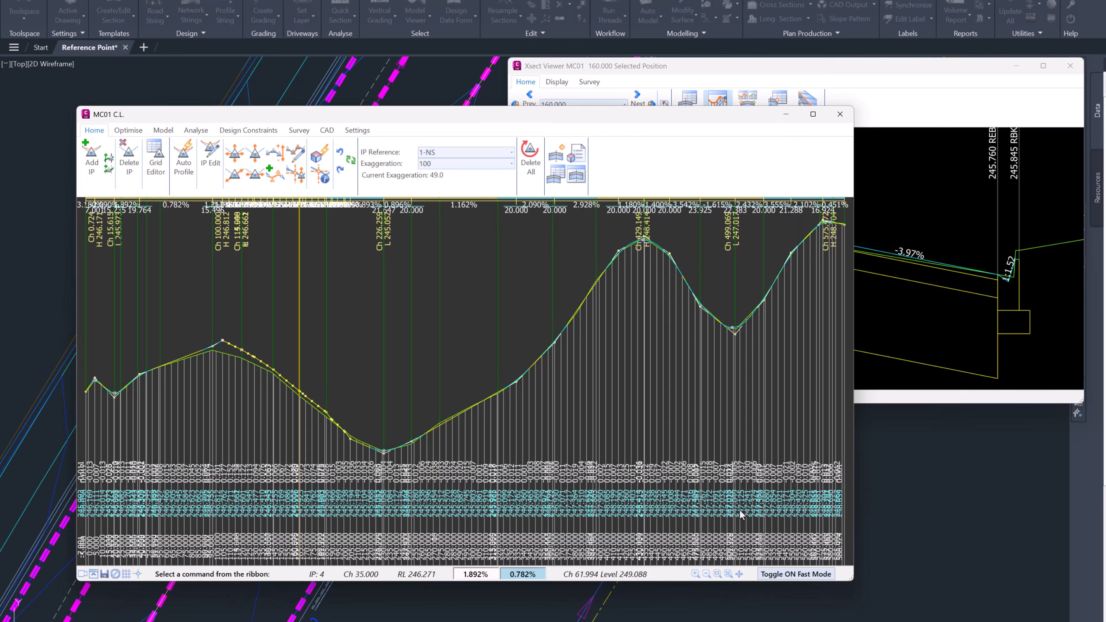
pyautogui.click(883, 69)
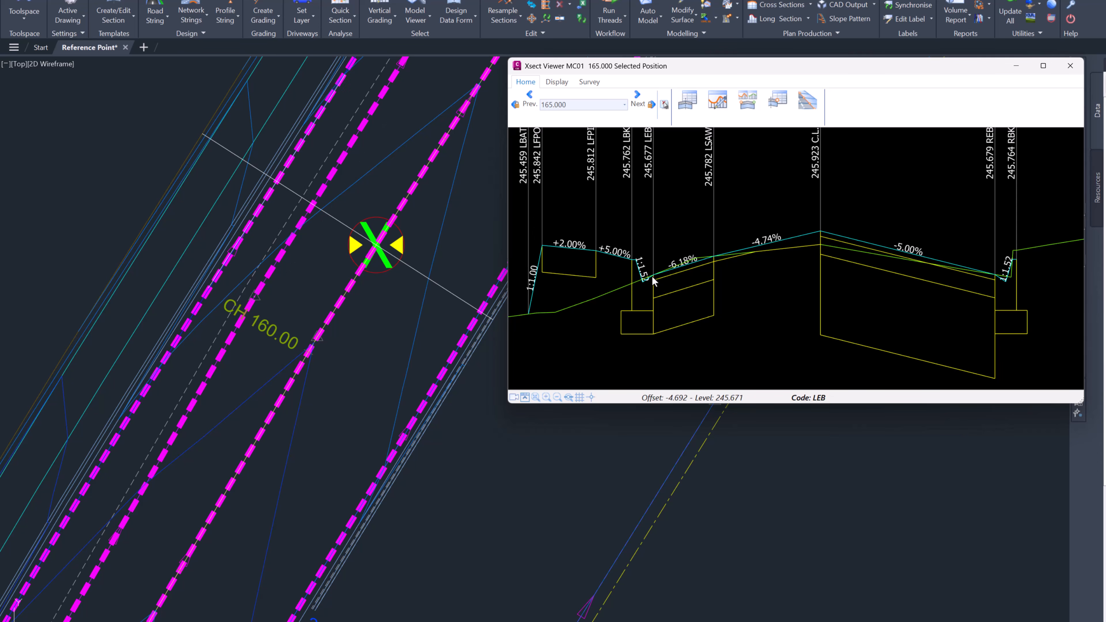
pyautogui.click(710, 260)
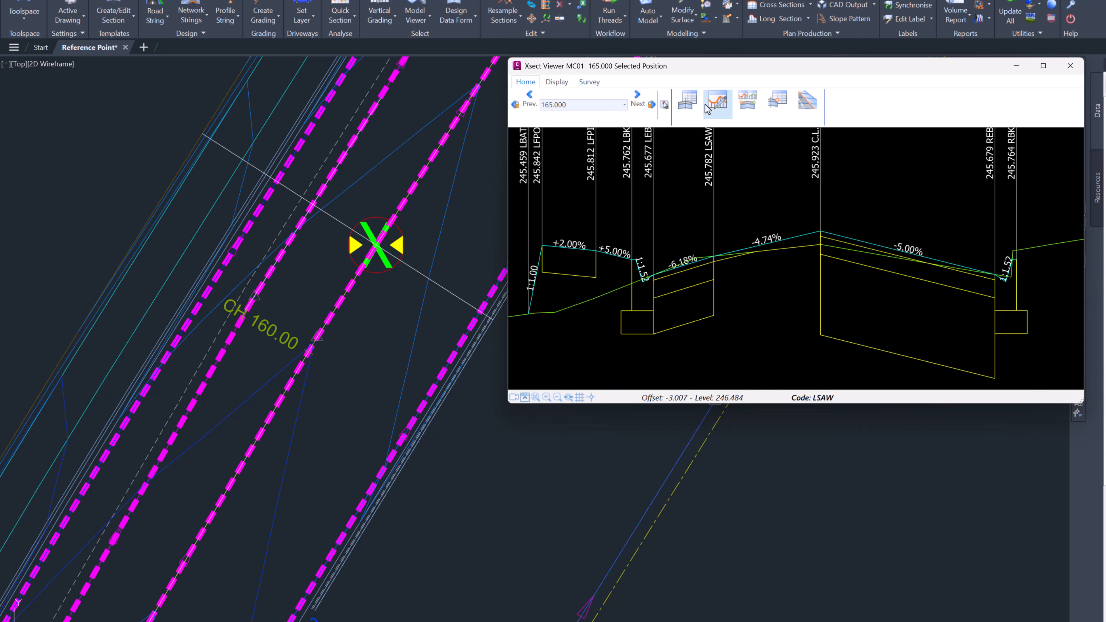
# Step: Edit the Auto Profile reference point entry to use design code LEB with a 2 Points slope through codes LEB and LSAW
pyautogui.click(717, 104)
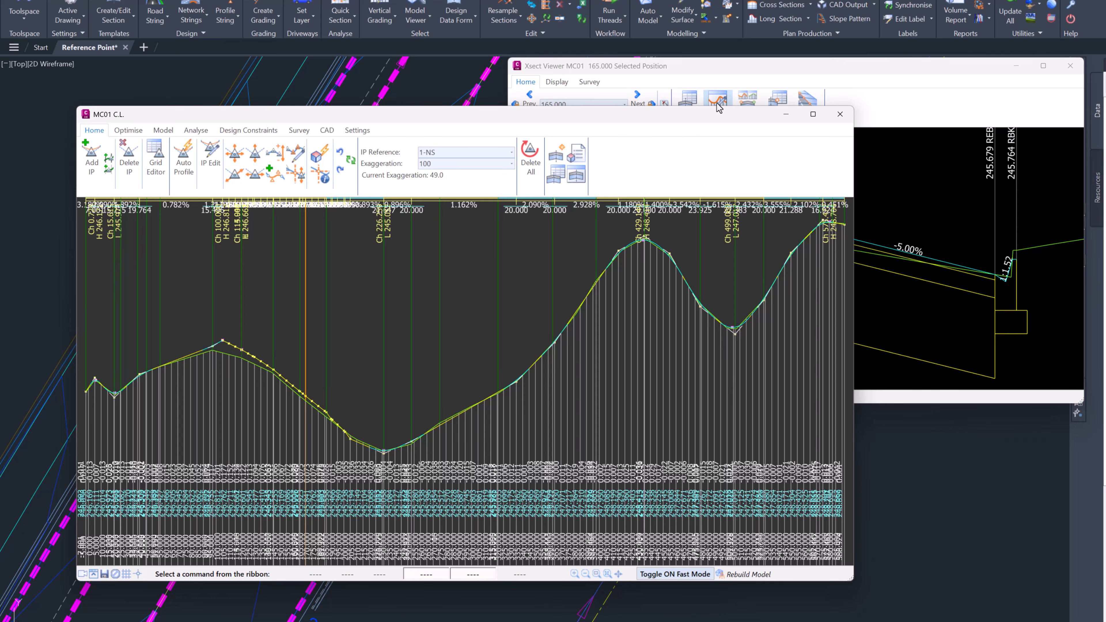
pyautogui.click(183, 172)
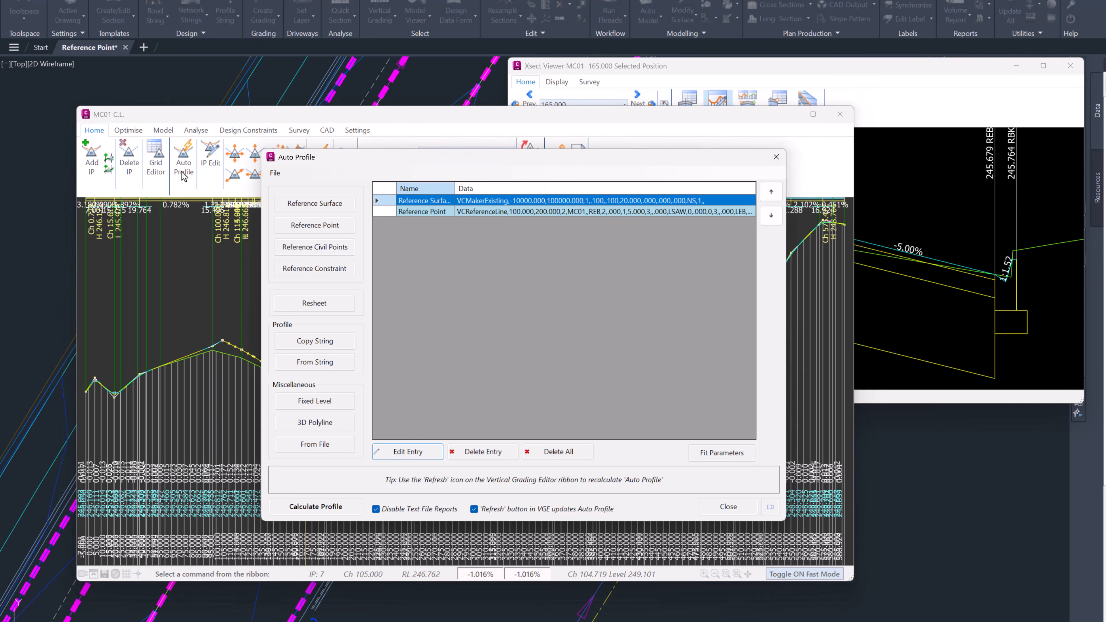
pyautogui.click(514, 213)
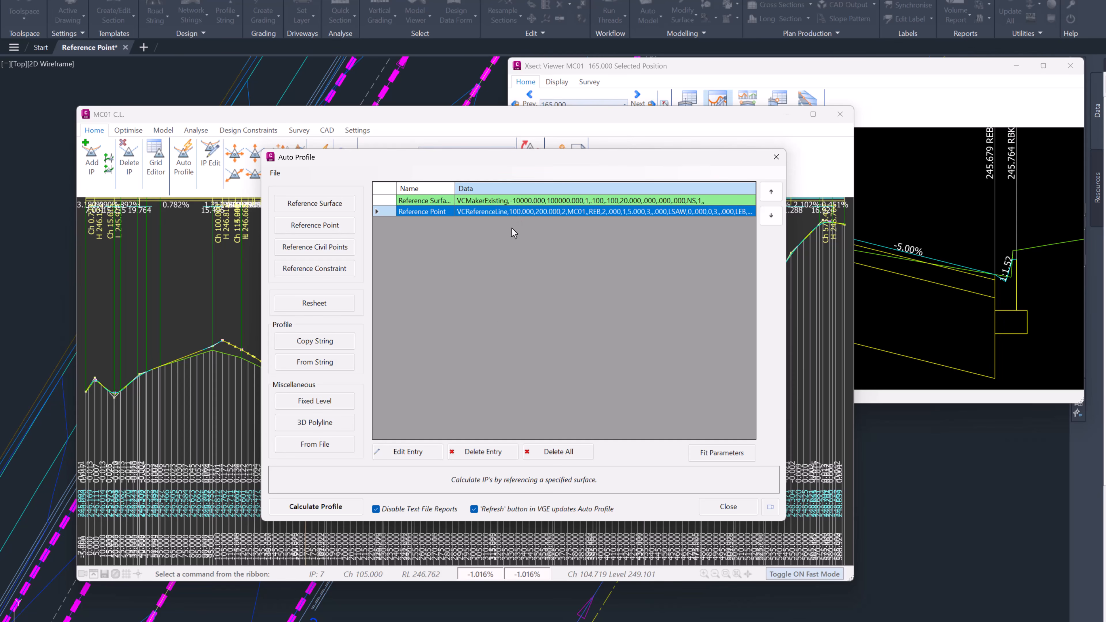
pyautogui.doubleClick(525, 211)
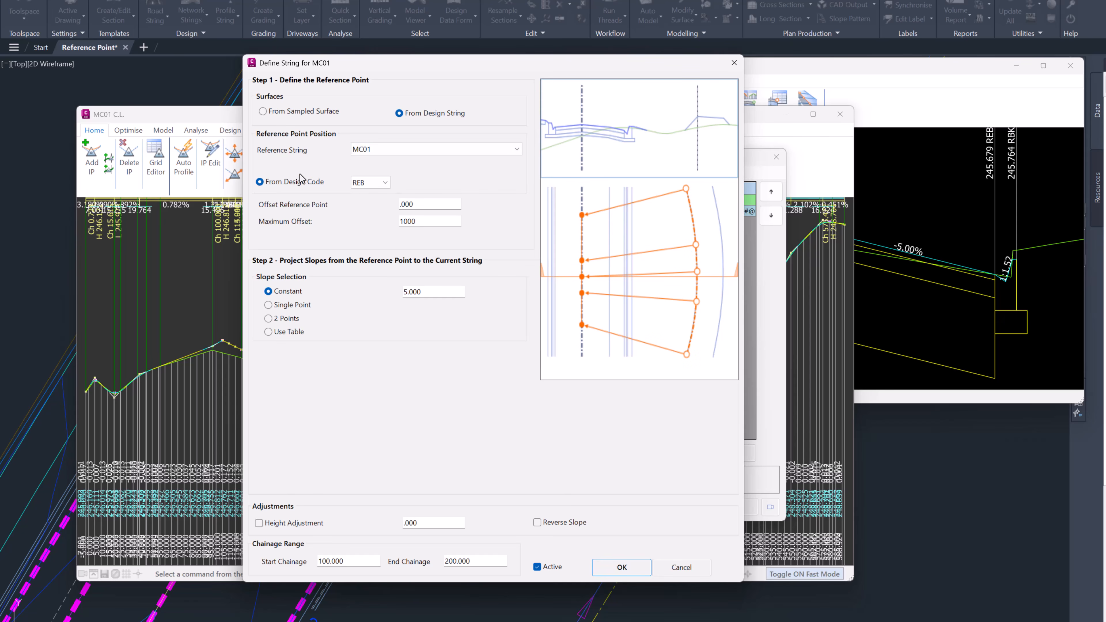
pyautogui.click(370, 183)
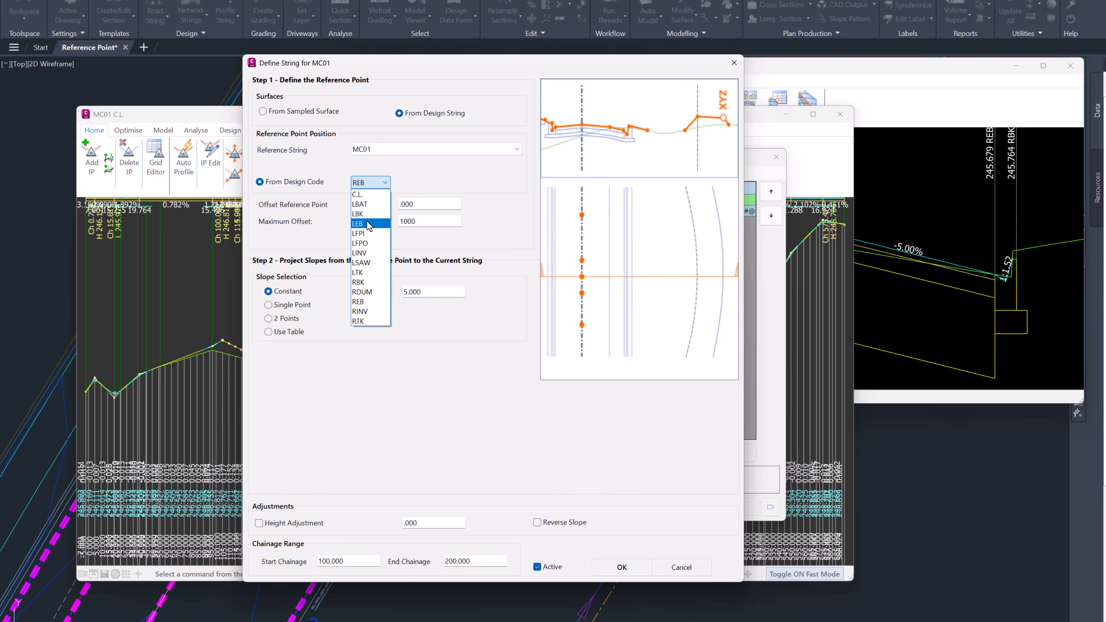
pyautogui.click(361, 224)
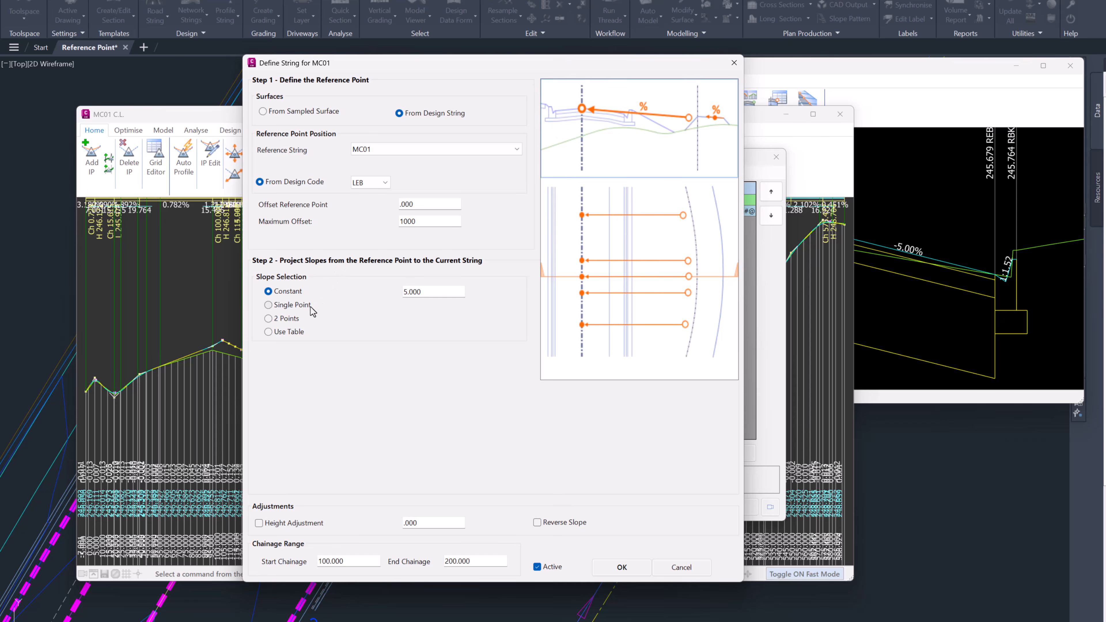
pyautogui.click(290, 319)
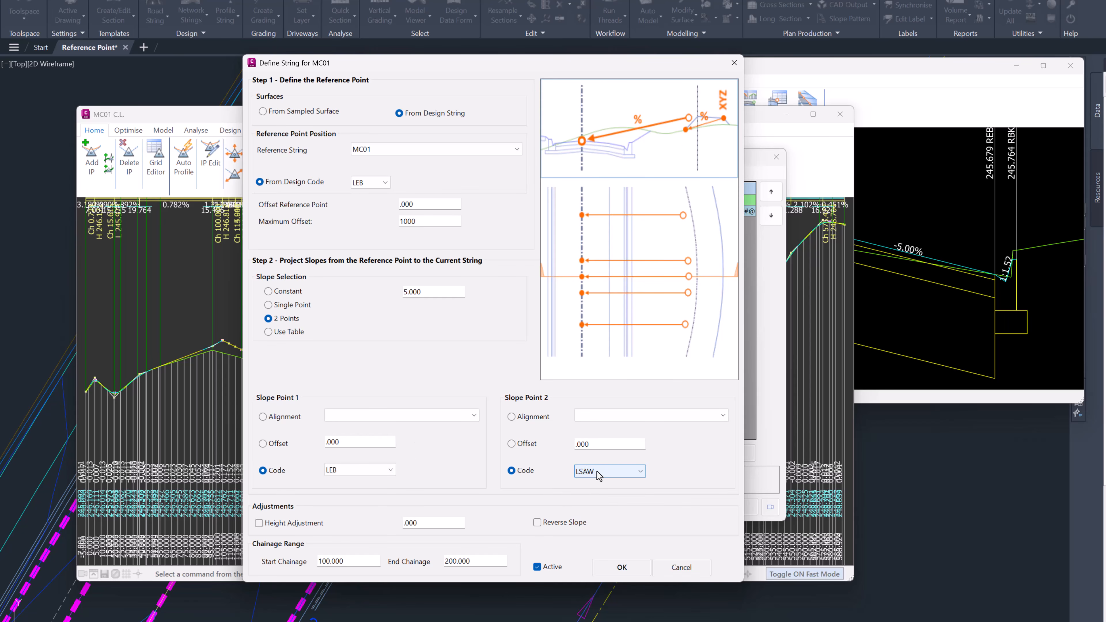
pyautogui.click(620, 567)
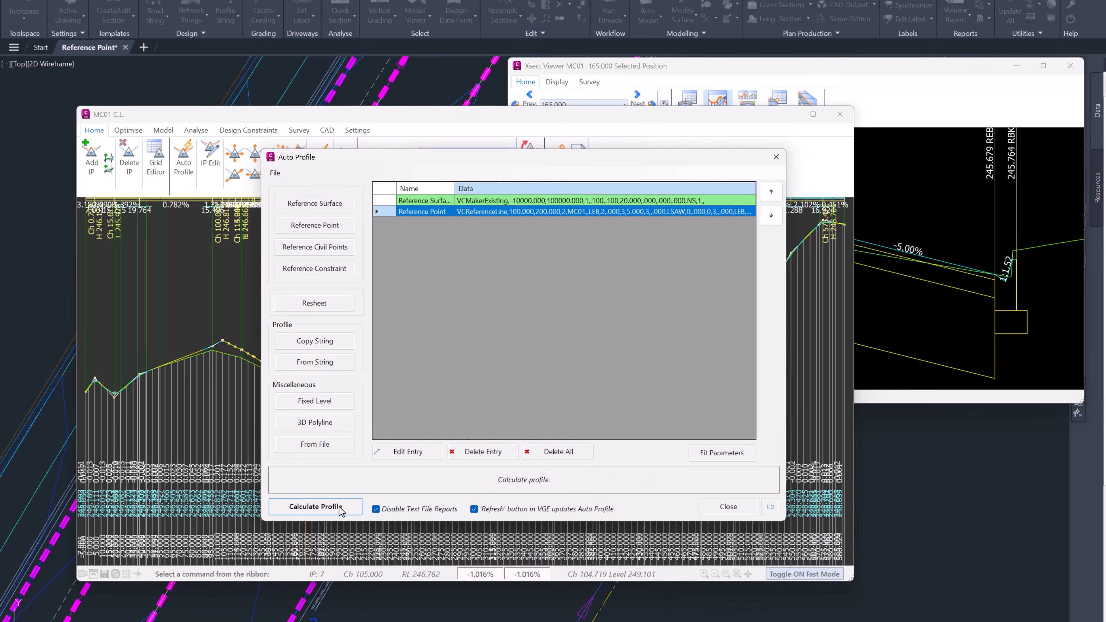
# Step: Recalculate the profile using the two-point LEB–LSAW slope and check the resulting MC01 cross section
pyautogui.click(313, 507)
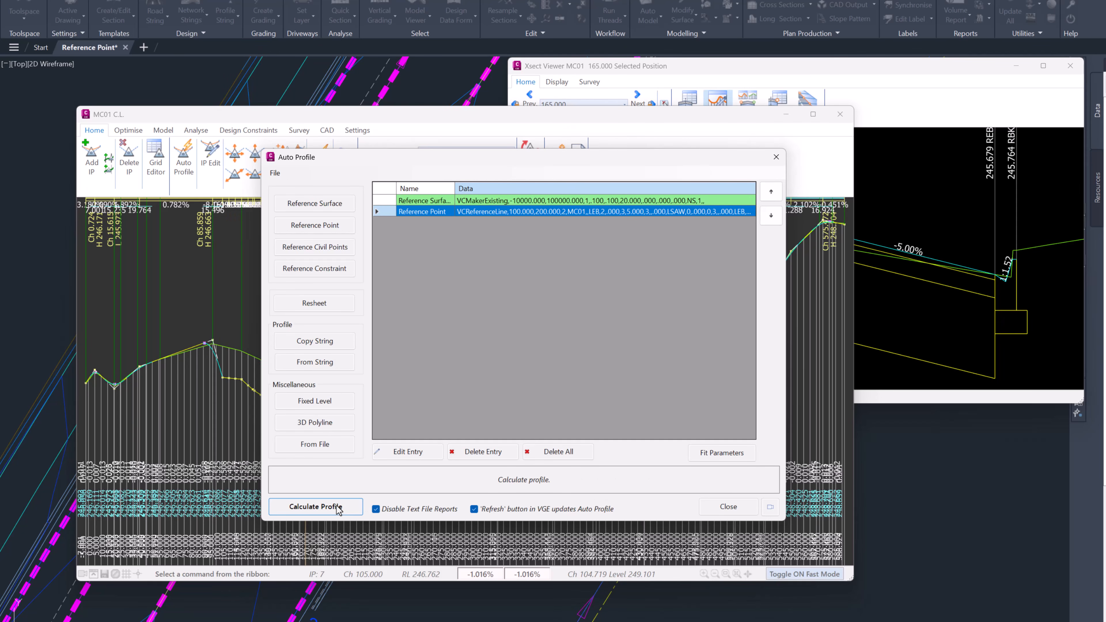
pyautogui.click(728, 507)
pyautogui.click(941, 82)
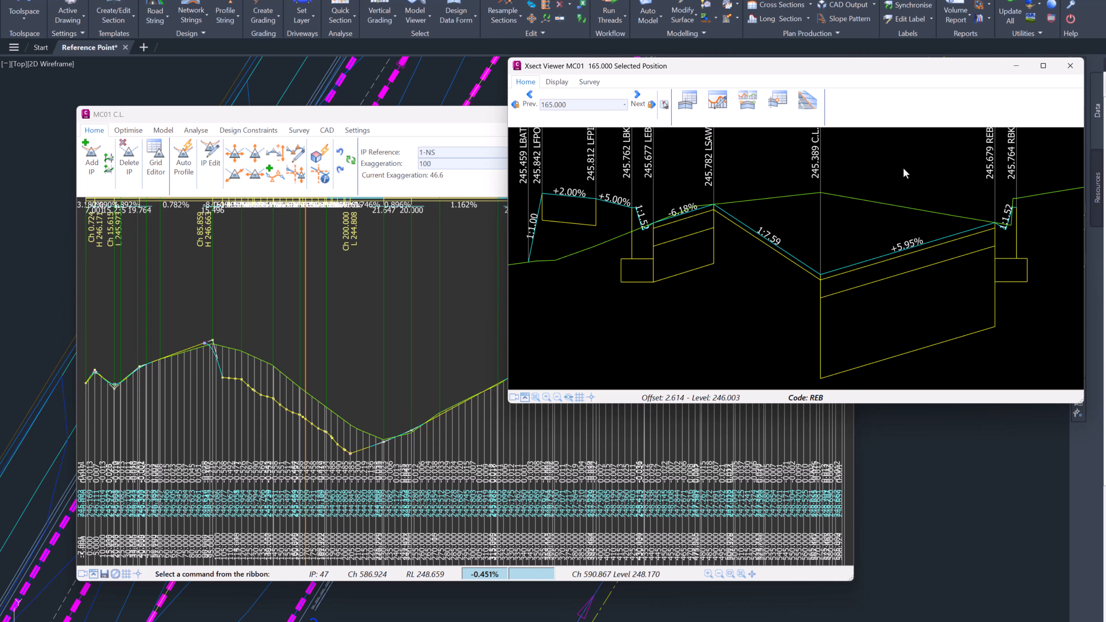
# Step: Turn on Reverse Slope for the Auto Profile reference point entry
pyautogui.click(185, 163)
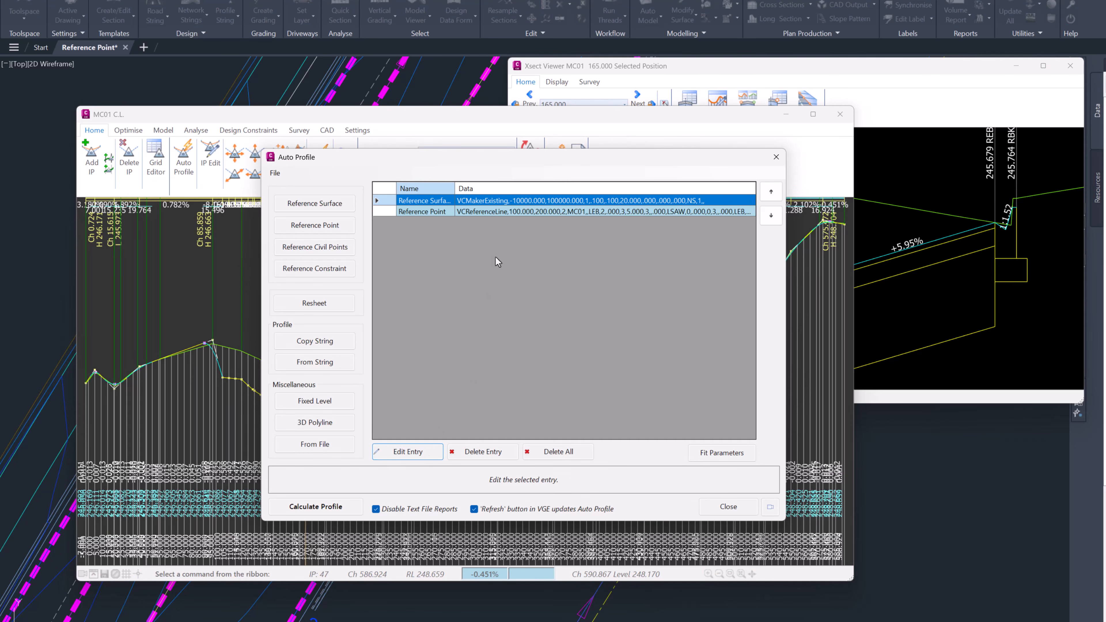
pyautogui.doubleClick(514, 211)
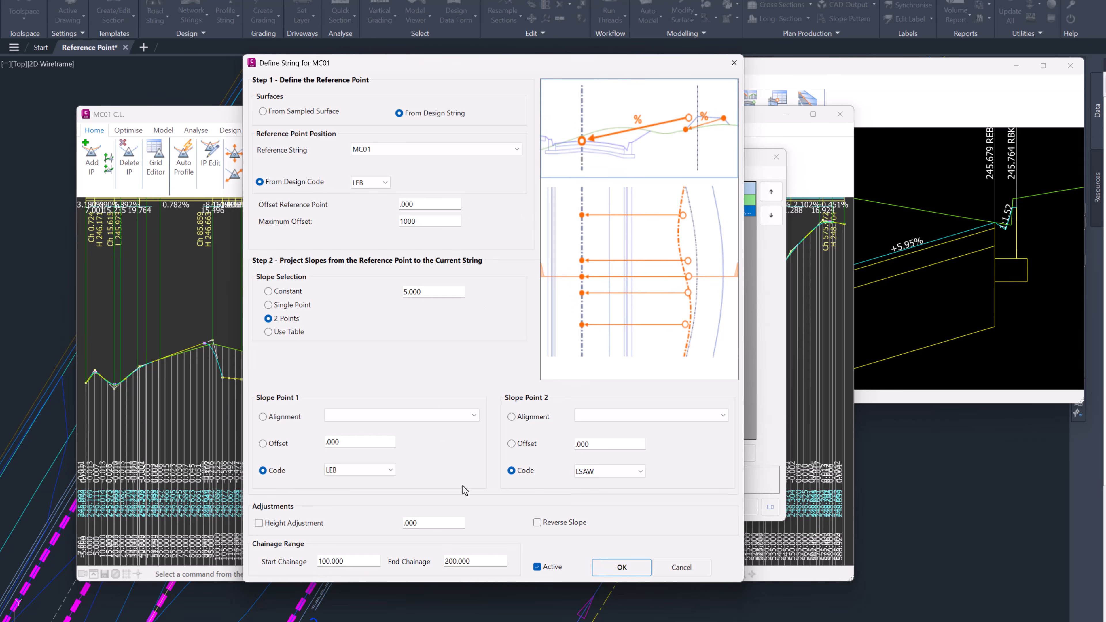
pyautogui.click(563, 523)
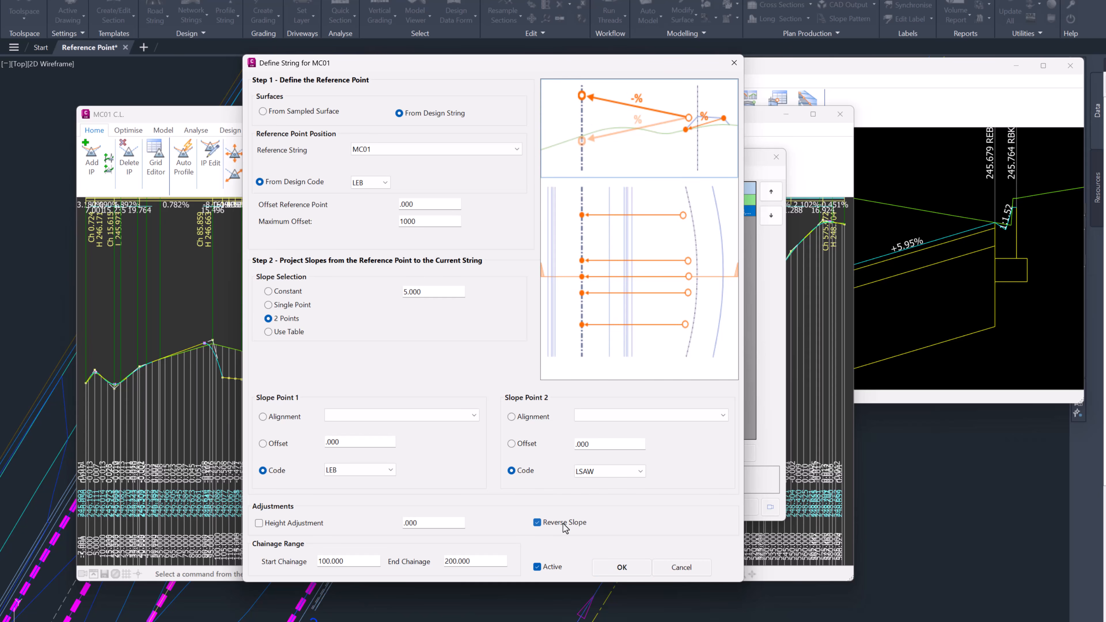
pyautogui.click(613, 569)
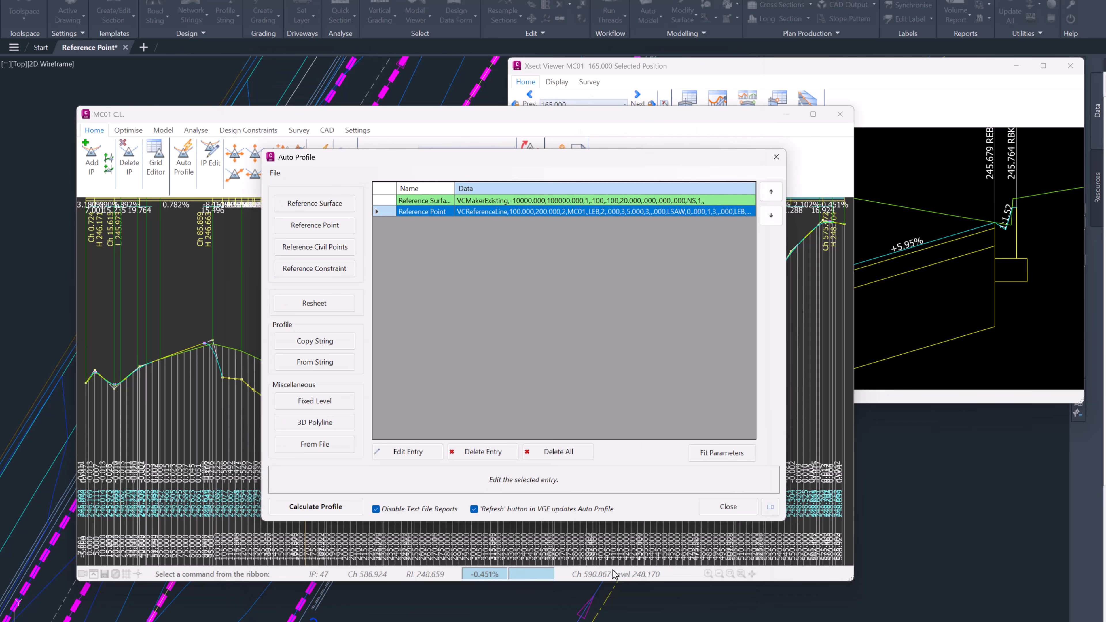
# Step: Recalculate the profile with the reversed slope and review the MC01 cross sections at chainages 165 to 175
pyautogui.click(351, 513)
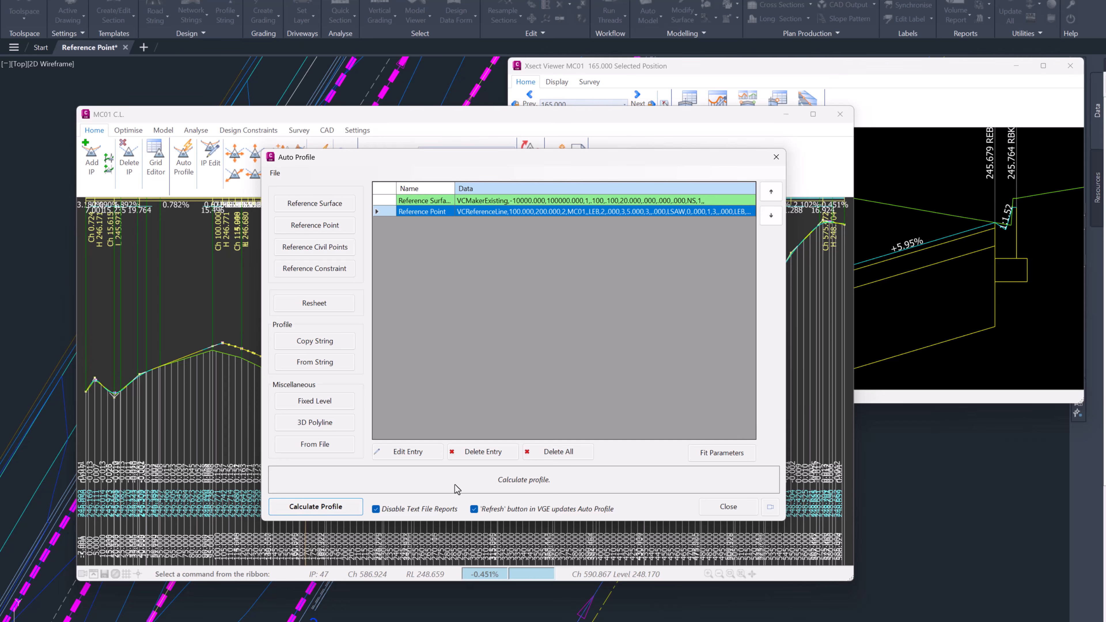
pyautogui.click(714, 508)
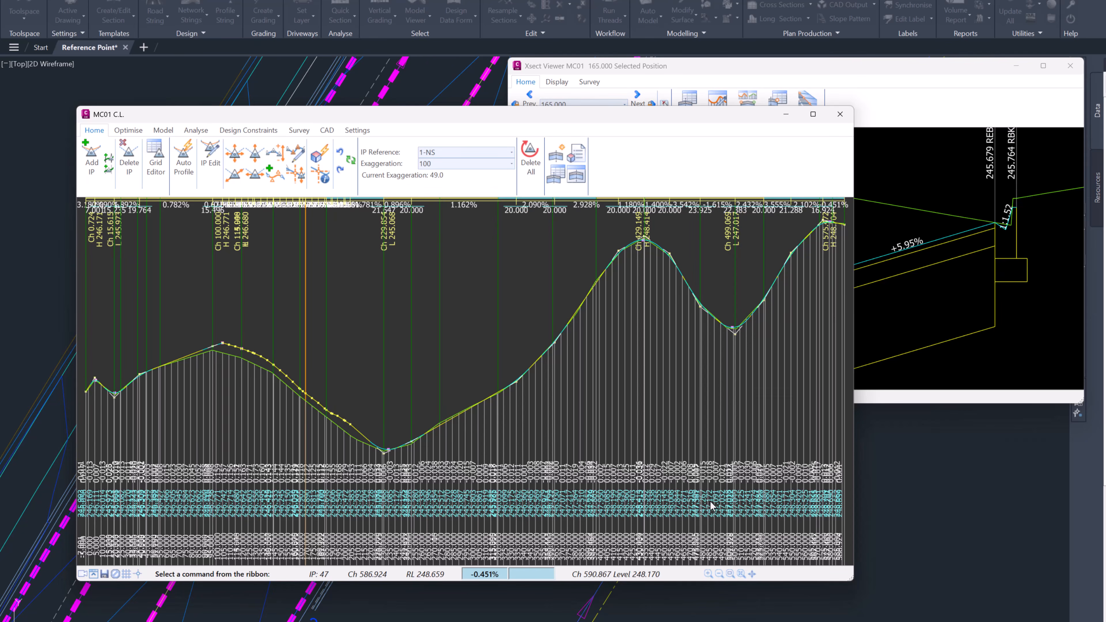
pyautogui.click(934, 115)
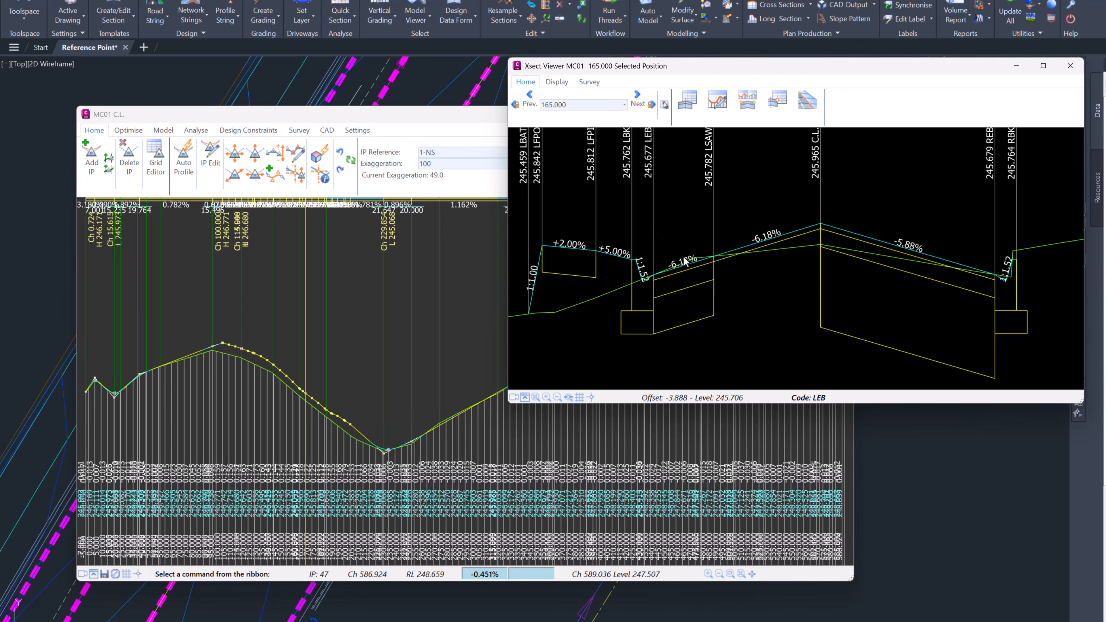
pyautogui.scroll(-1, 874, 108)
pyautogui.scroll(-1, 876, 112)
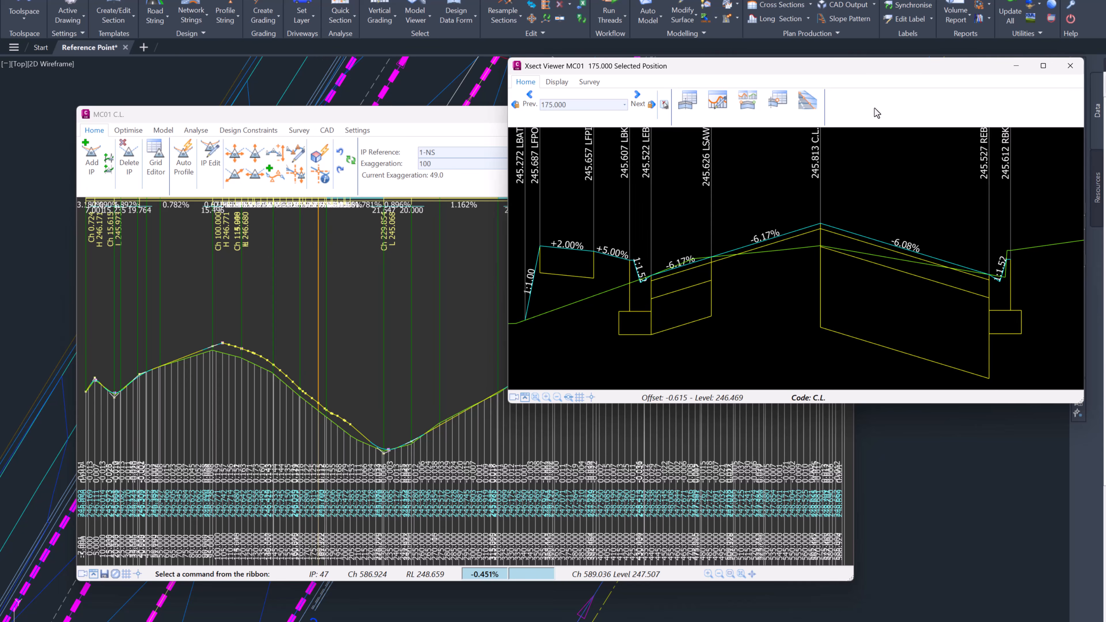
pyautogui.scroll(2, 876, 113)
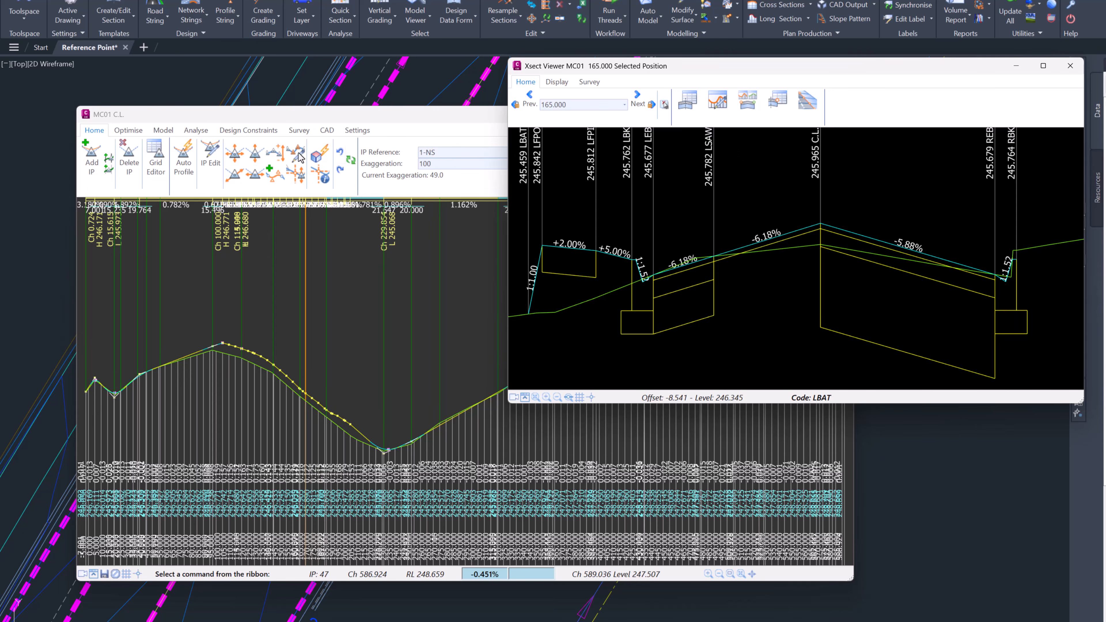
# Step: Switch the Auto Profile reference point entry to the sampled surface, positioned from the alignment Allingham - EB - Left Side
pyautogui.click(184, 170)
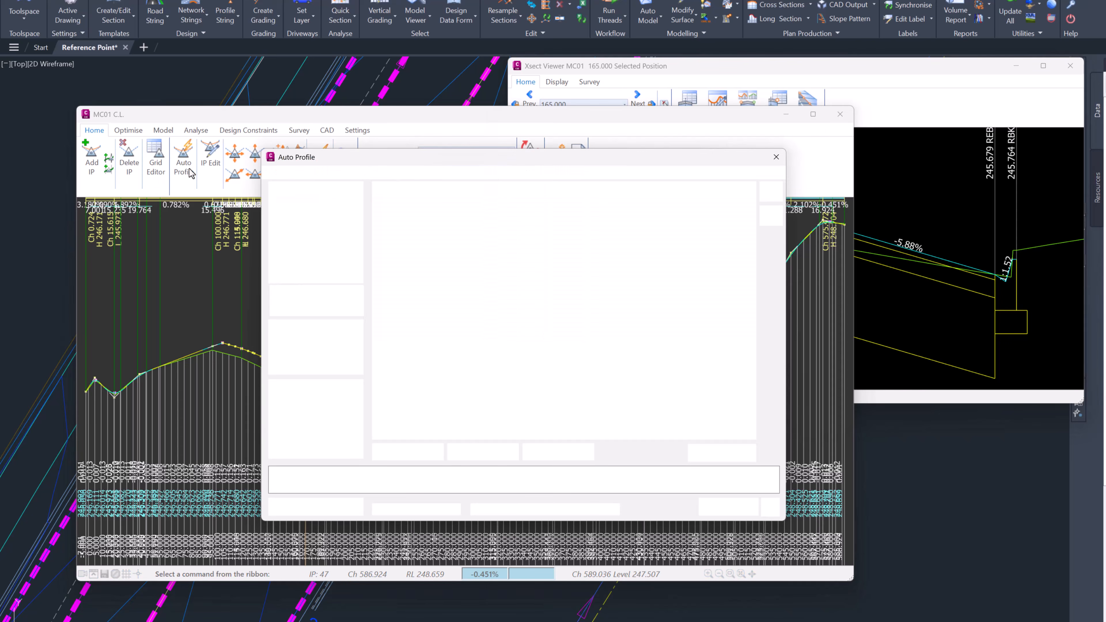
pyautogui.click(508, 210)
pyautogui.doubleClick(508, 211)
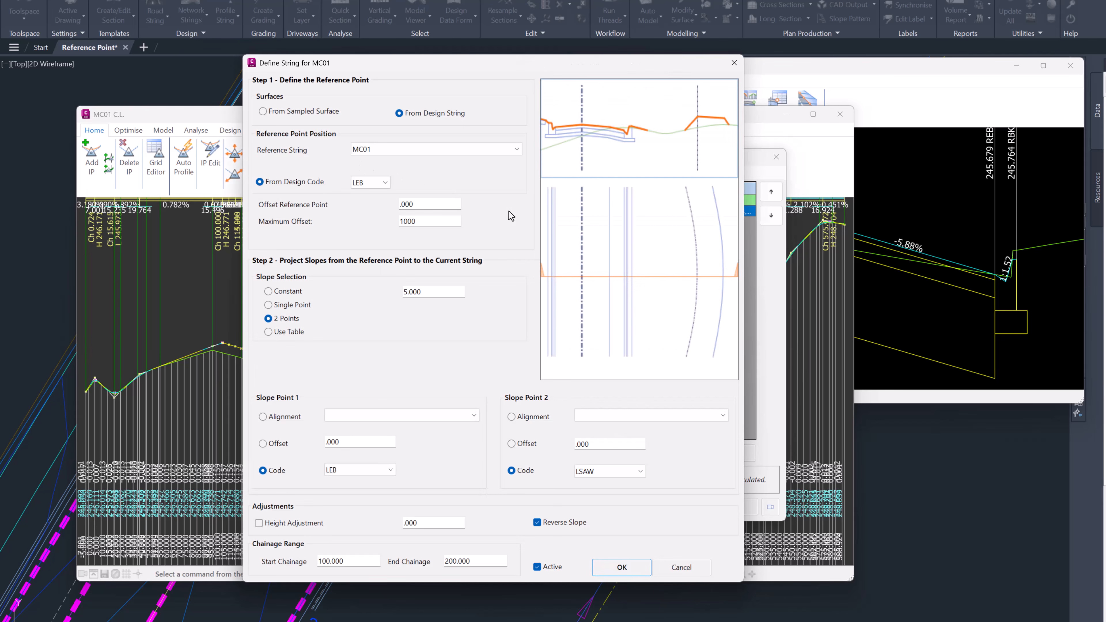
pyautogui.click(292, 112)
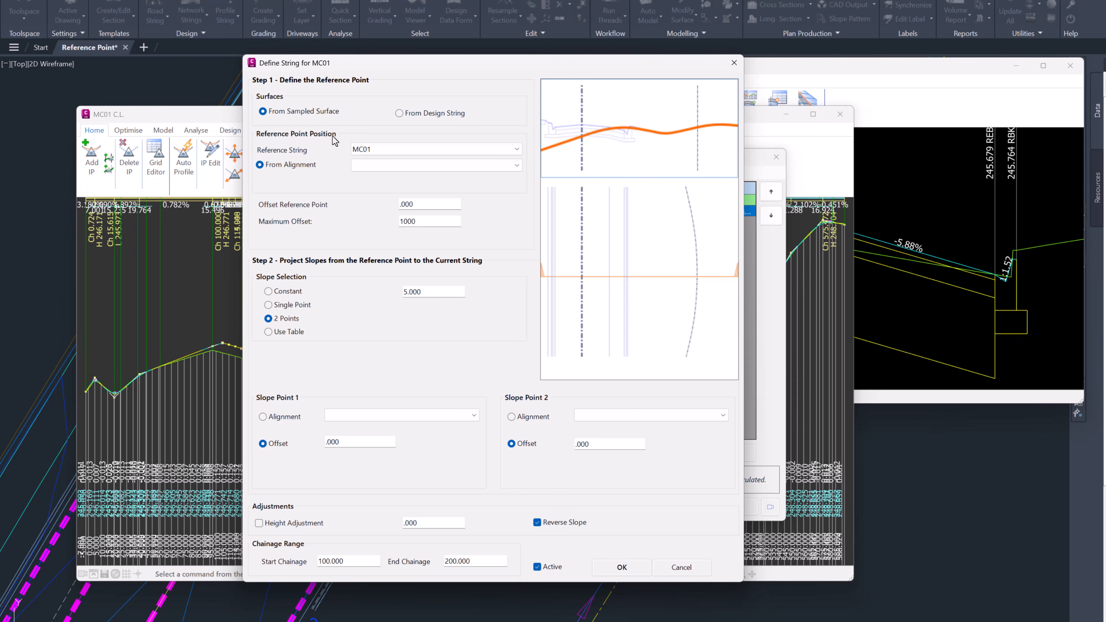
pyautogui.click(336, 109)
pyautogui.click(383, 164)
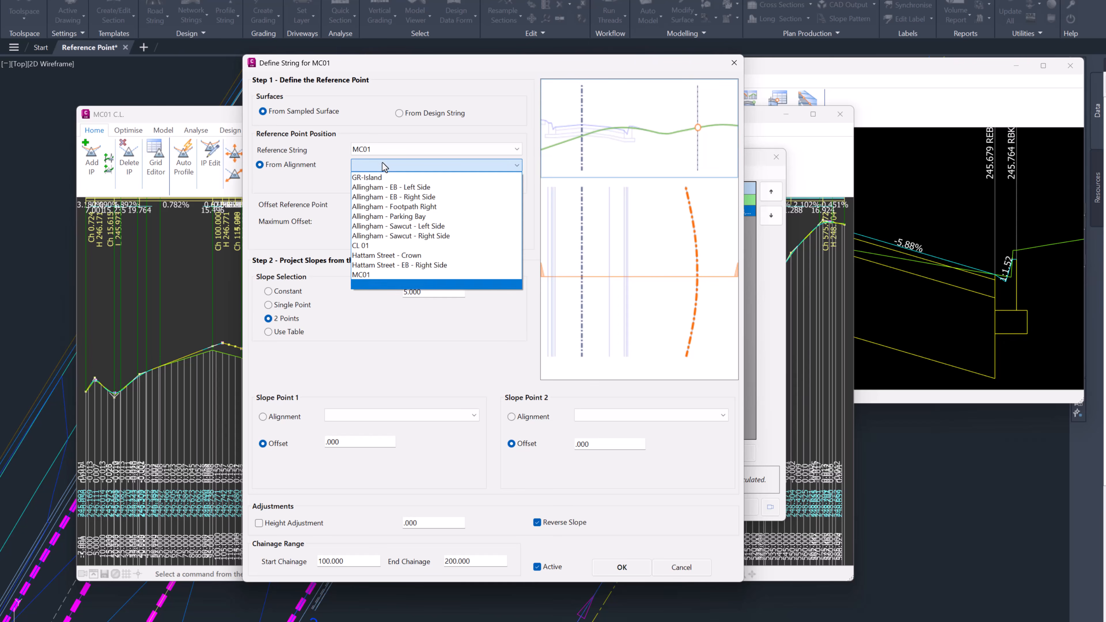
pyautogui.click(400, 187)
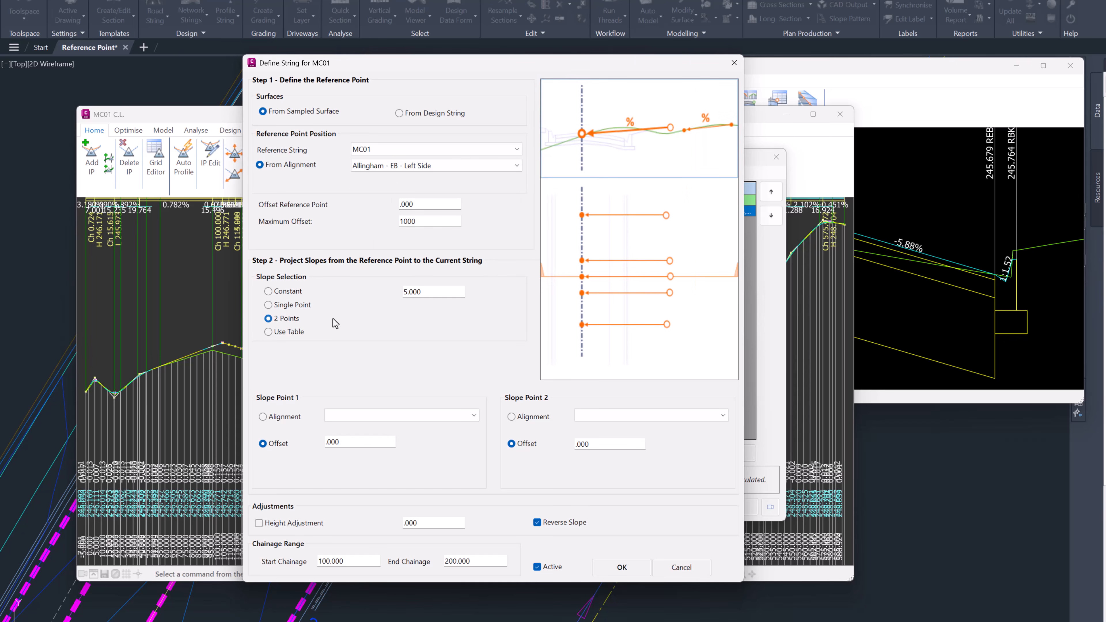
# Step: Define the 2 Points slope by alignments, using Allingham - EB - Left Side for Slope Point 1 and Allingham - Sawcut - Left Side for Slope Point 2
pyautogui.click(282, 423)
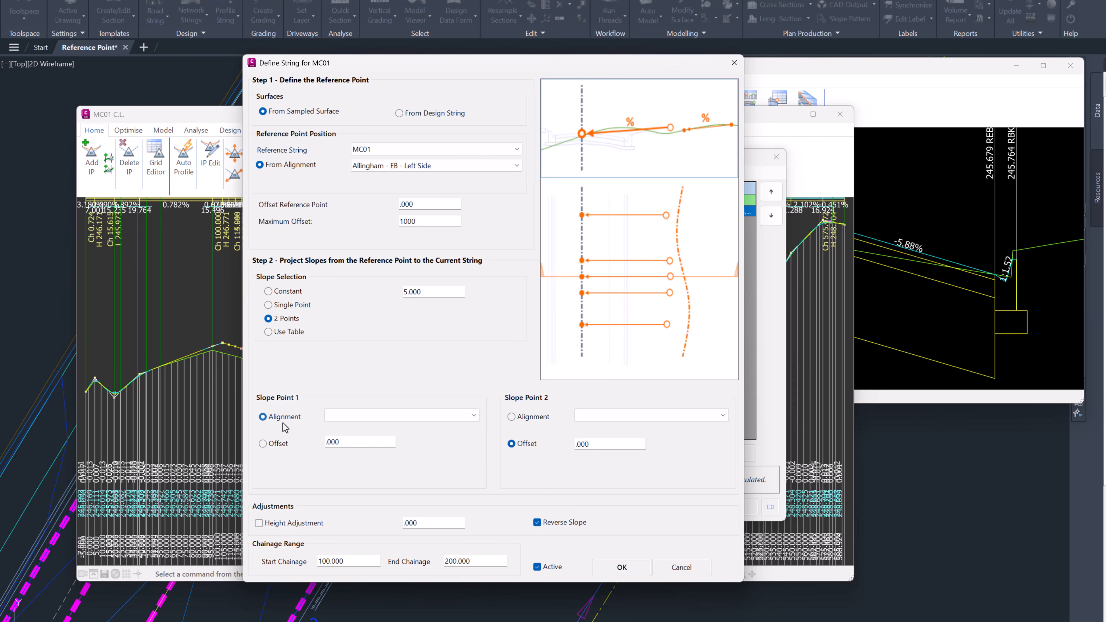
pyautogui.click(347, 416)
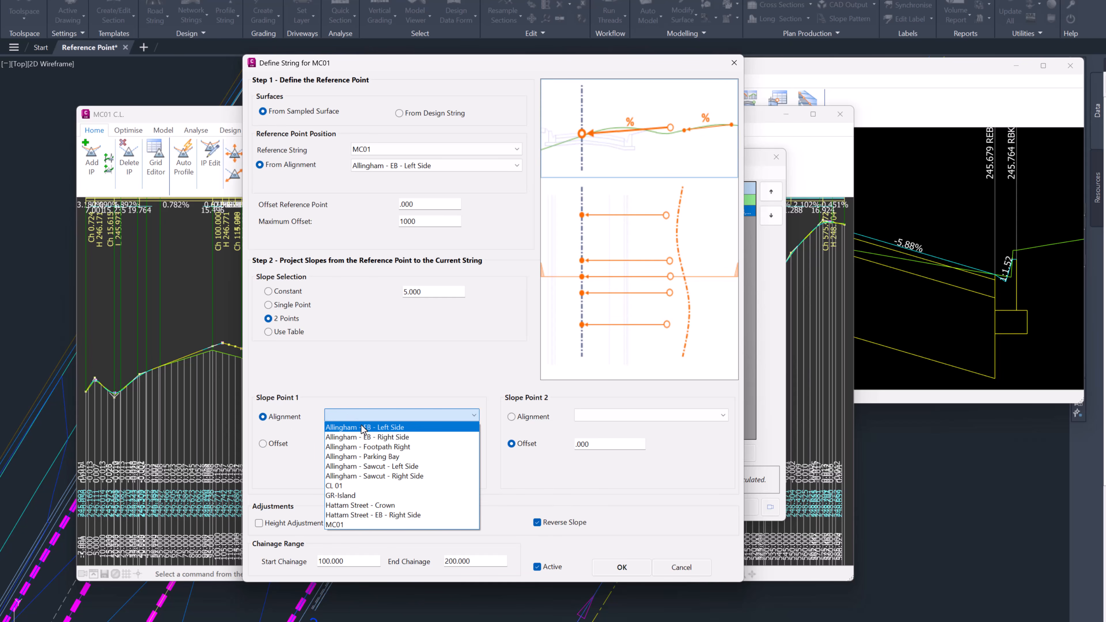
pyautogui.click(363, 427)
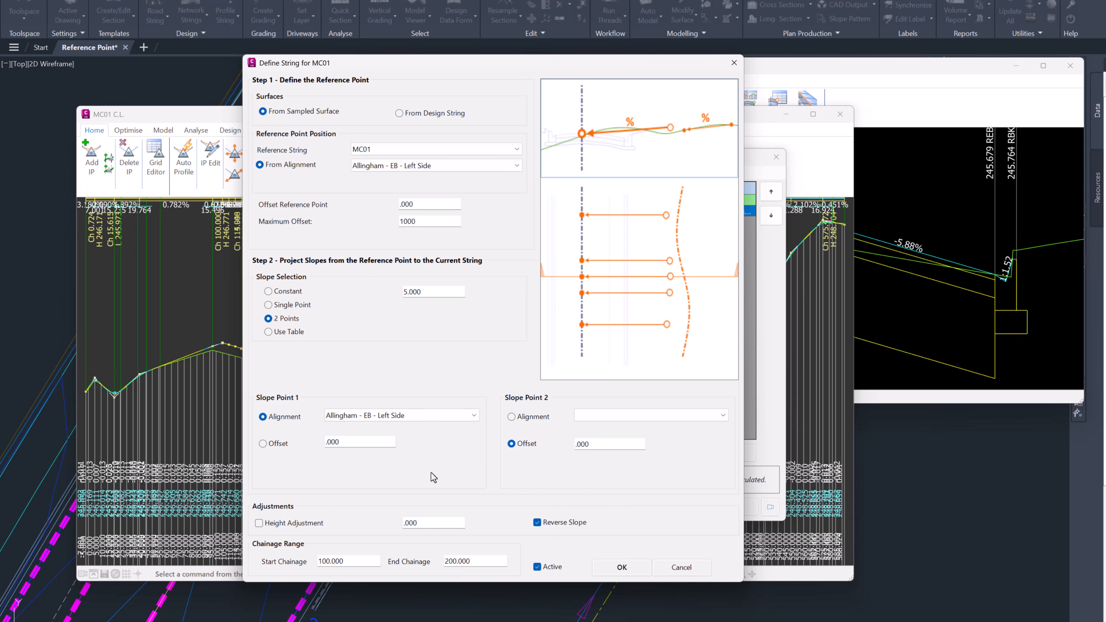
pyautogui.click(513, 417)
pyautogui.click(619, 420)
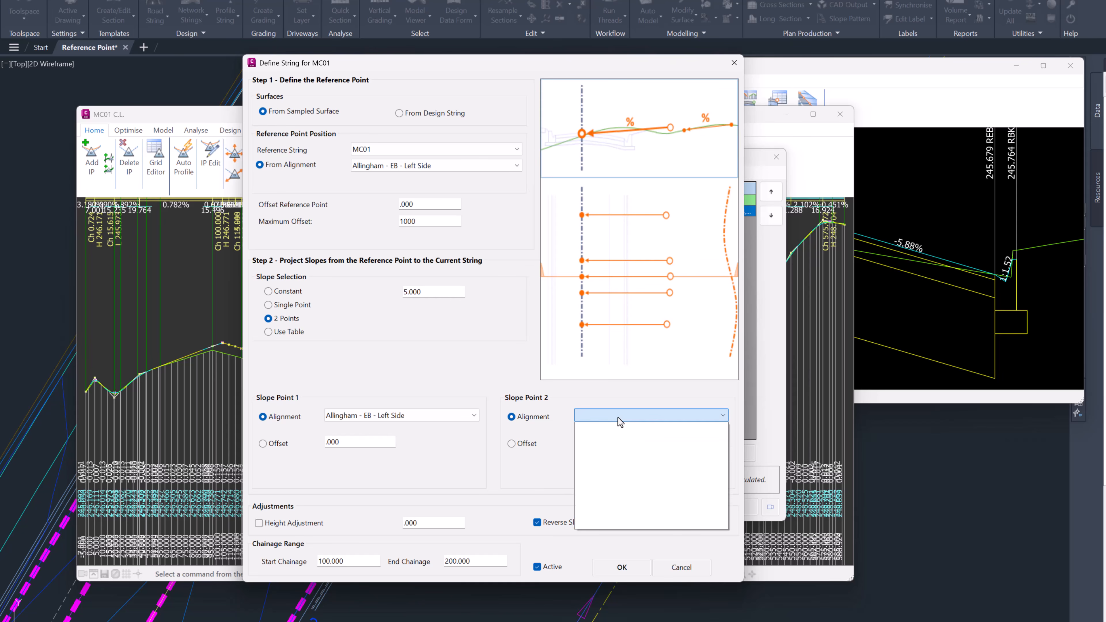
pyautogui.click(629, 462)
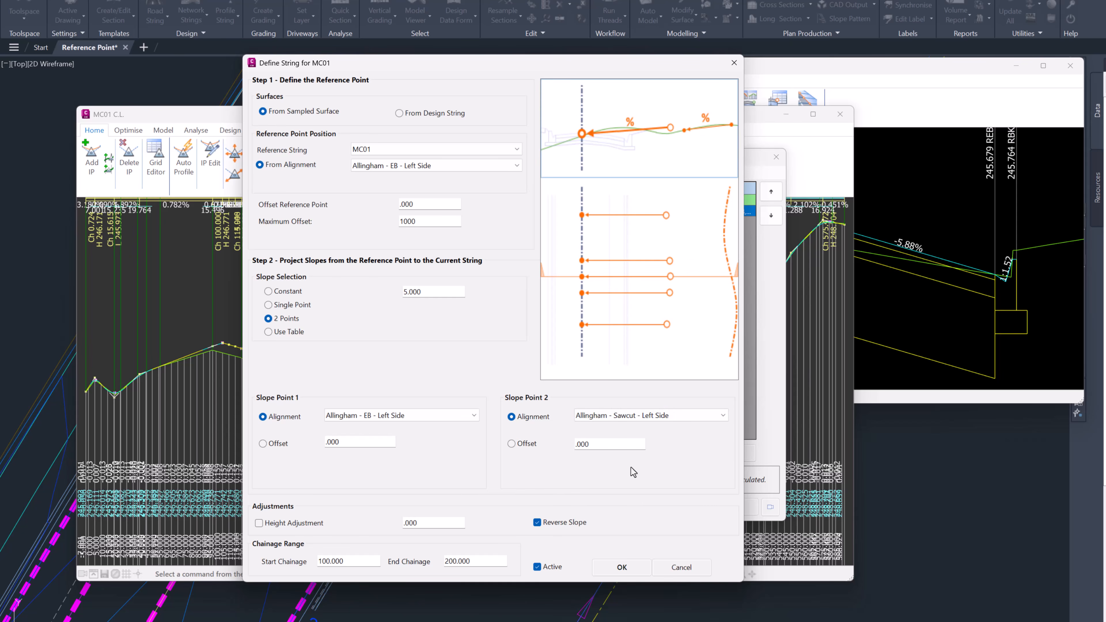
pyautogui.click(621, 567)
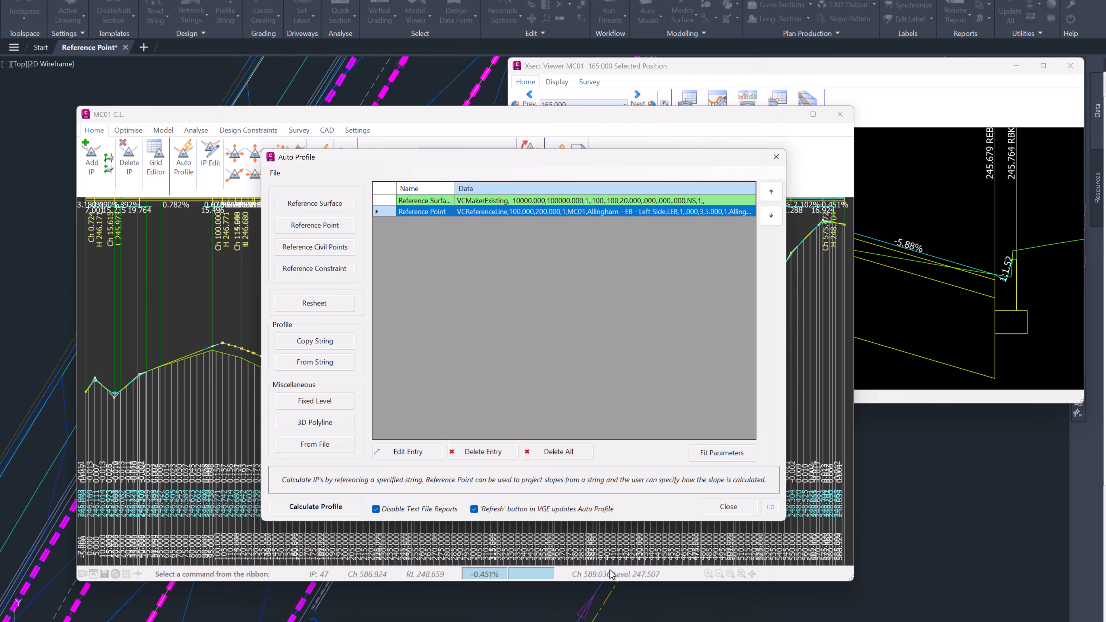
# Step: Recalculate the profile with the alignment-based reference point and check the MC01 cross section at chainage 165
pyautogui.click(320, 506)
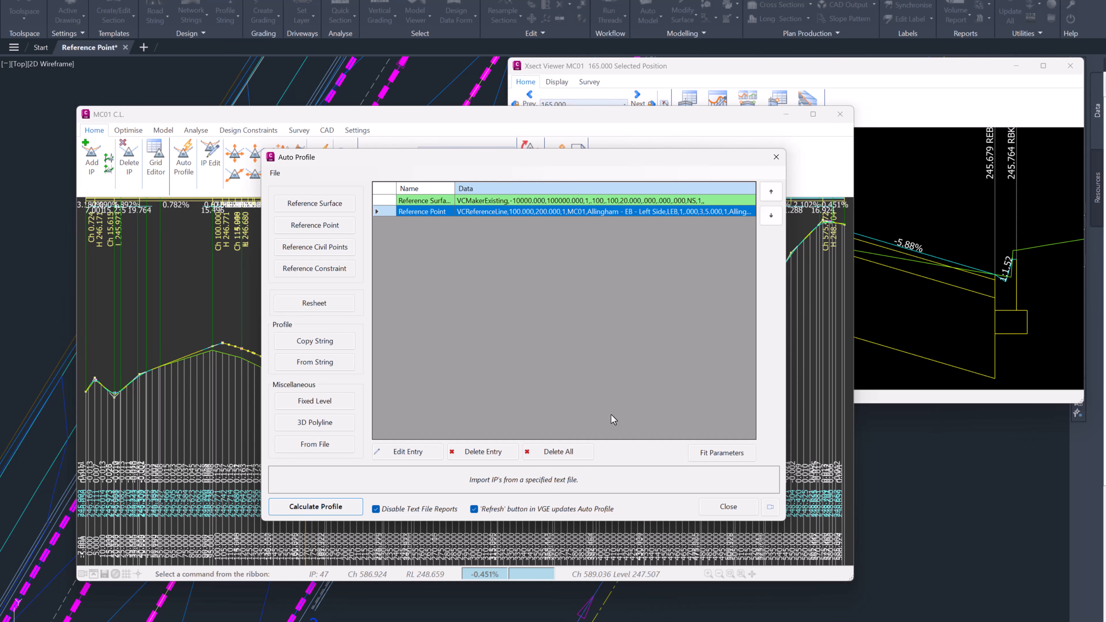
pyautogui.click(727, 507)
pyautogui.click(867, 85)
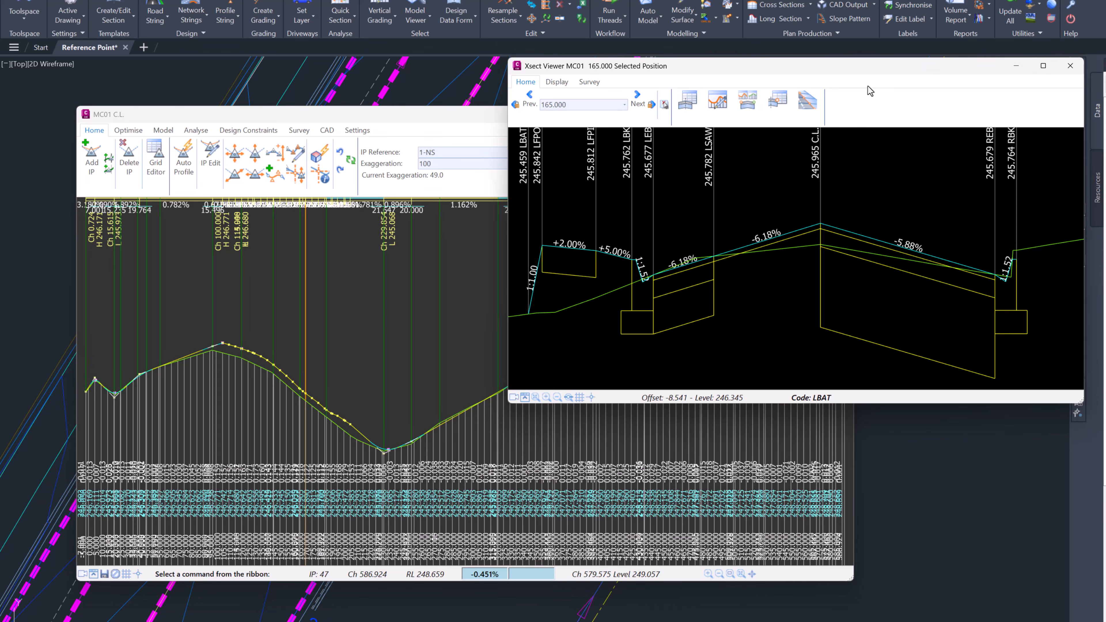